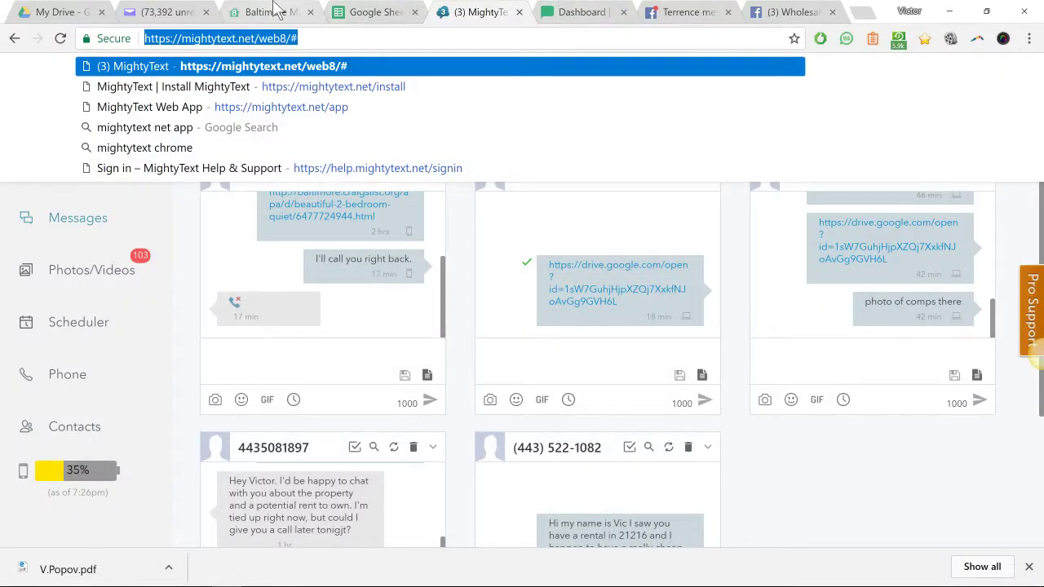
# - Go from the single Ravenwood listing back to the Baltimore house search results
pyautogui.click(273, 12)
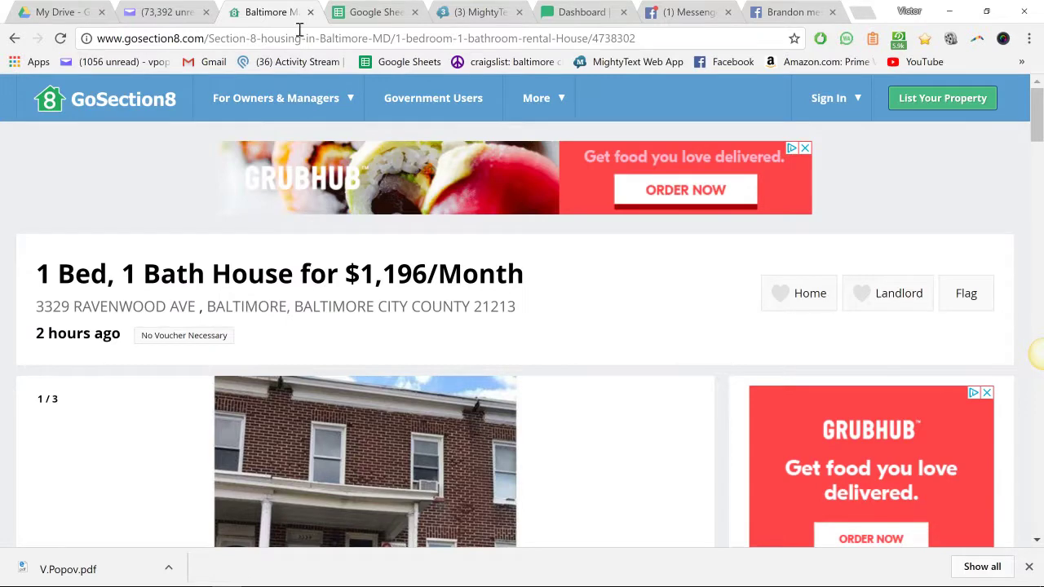
pyautogui.click(15, 38)
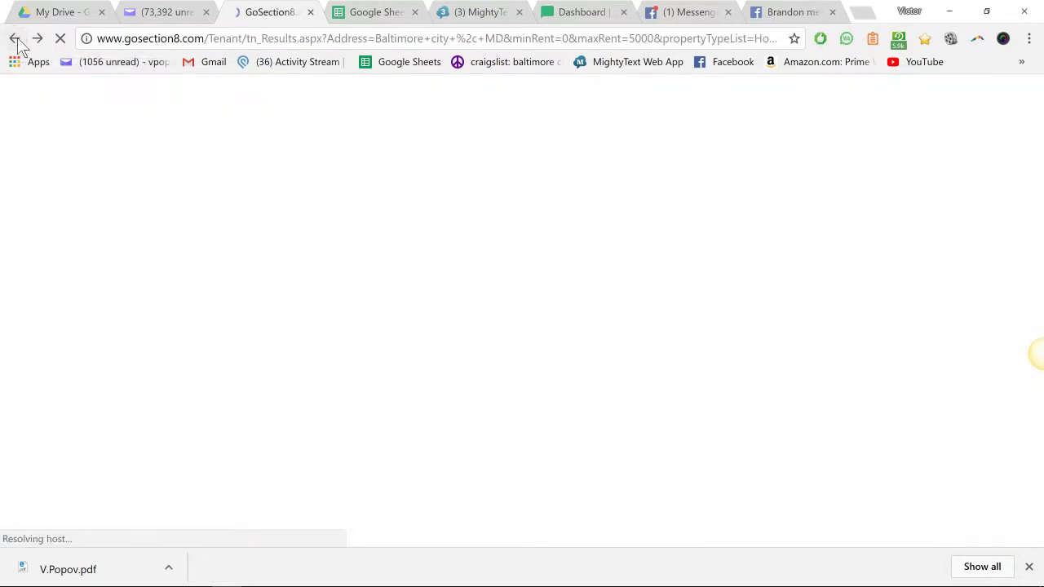
# - Rename the 'cash Buyers 21215 section 8' spreadsheet to '21215 gosection 8' and return to the Sheets home
pyautogui.click(359, 13)
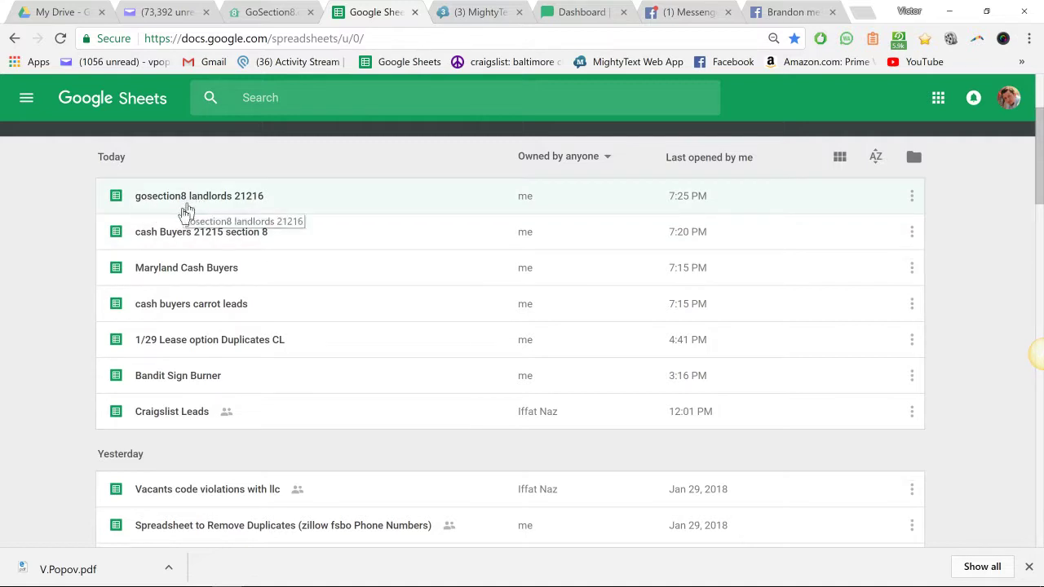
pyautogui.click(167, 235)
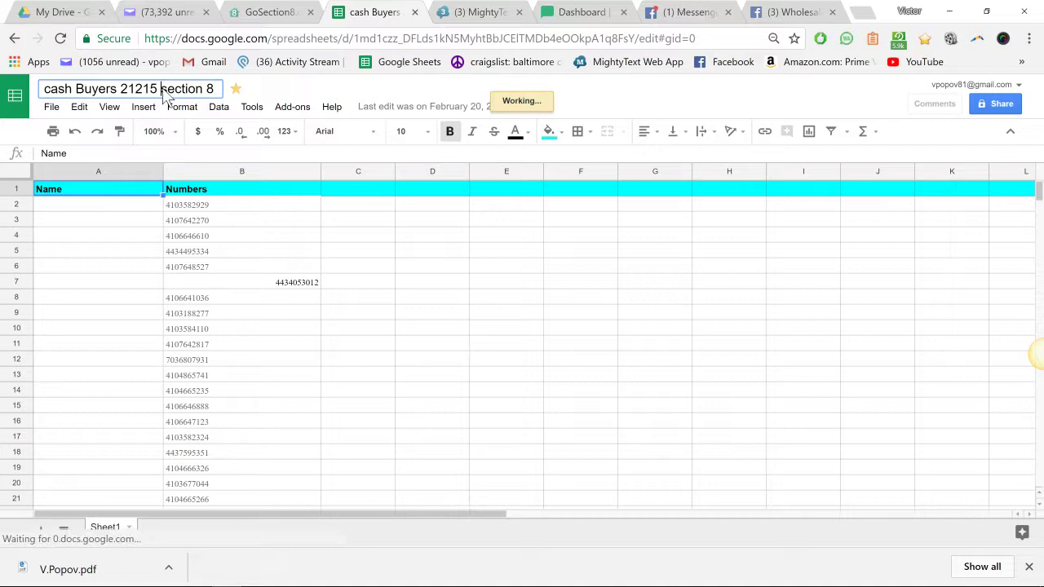
pyautogui.write('go')
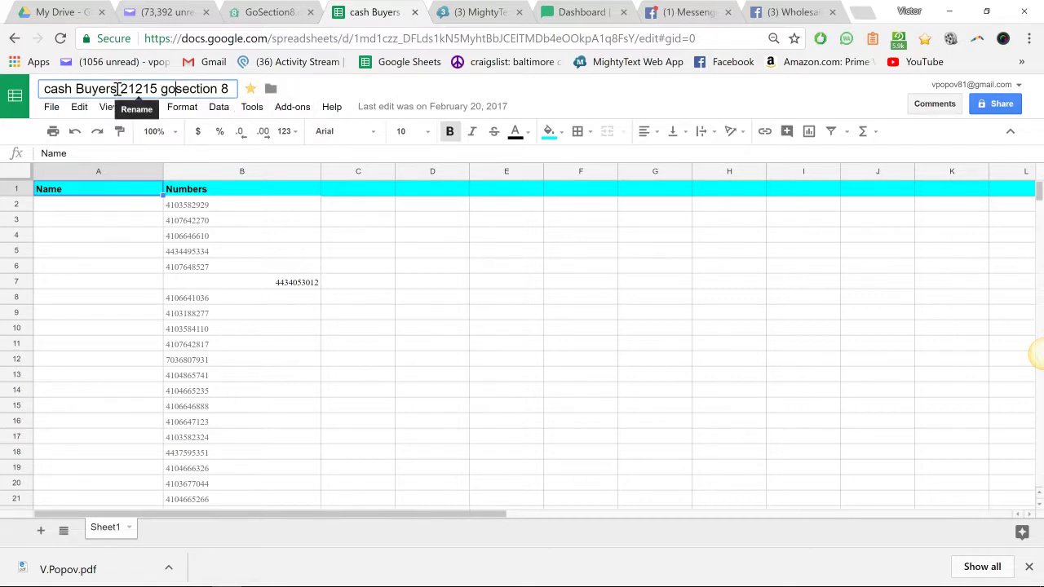
pyautogui.moveTo(118, 88); pyautogui.dragTo(10, 91)
pyautogui.press('BackSpace')
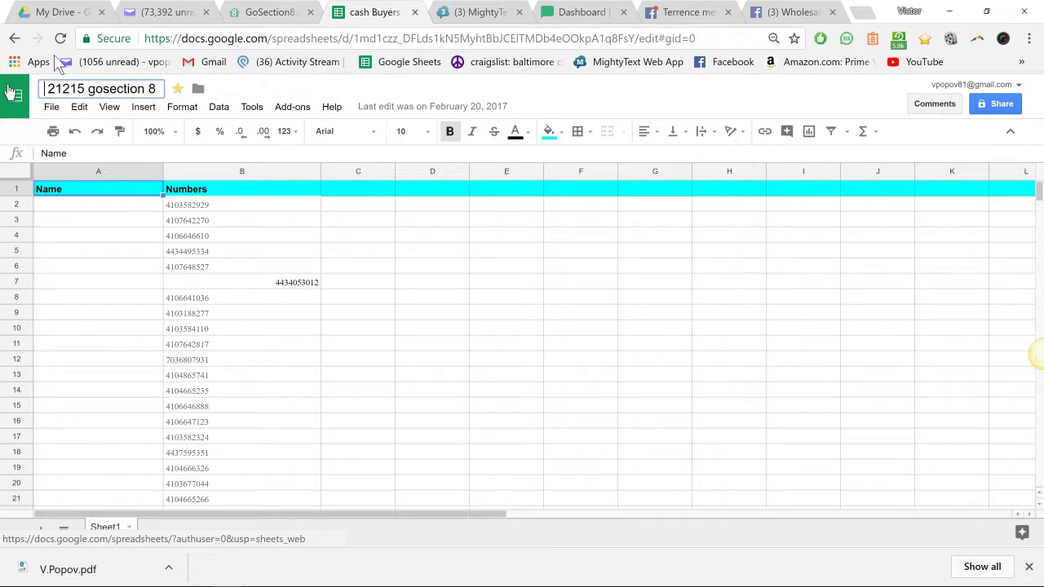
pyautogui.click(9, 98)
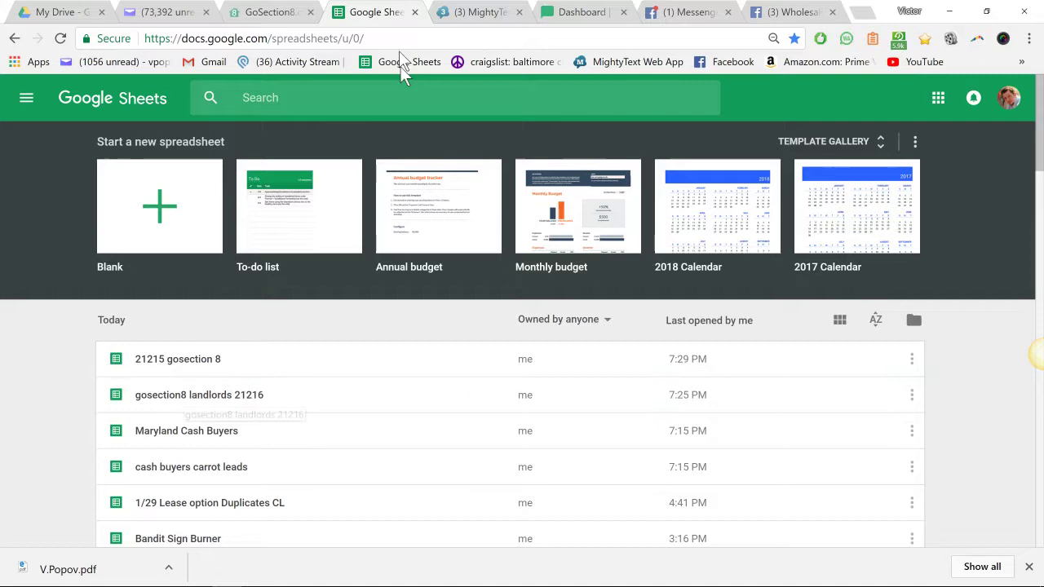
# - Return to the GoSection8 tab and scroll through the Baltimore house results
pyautogui.click(270, 20)
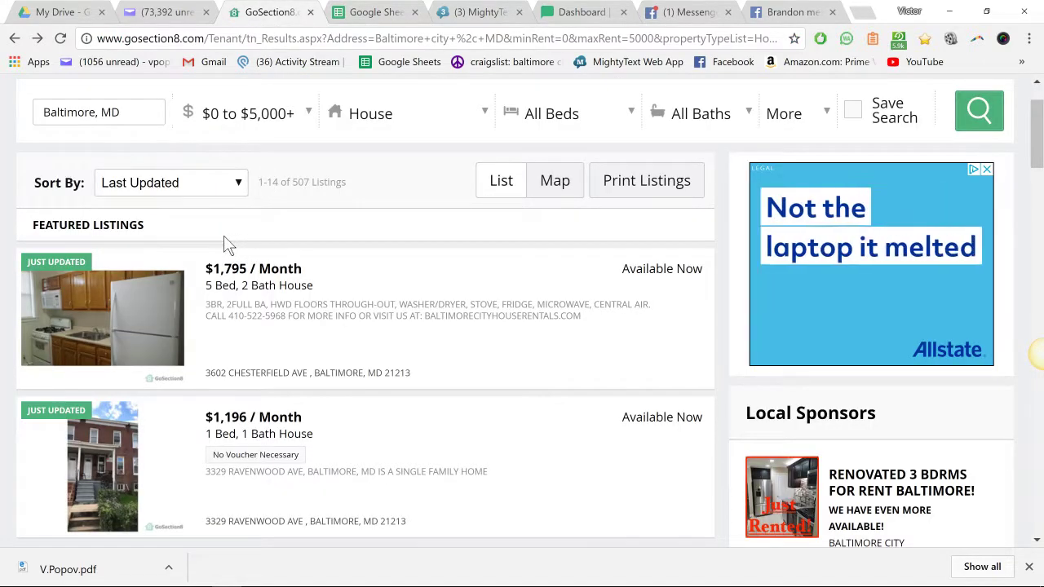
pyautogui.scroll(1, 168, 226)
pyautogui.scroll(1, 98, 194)
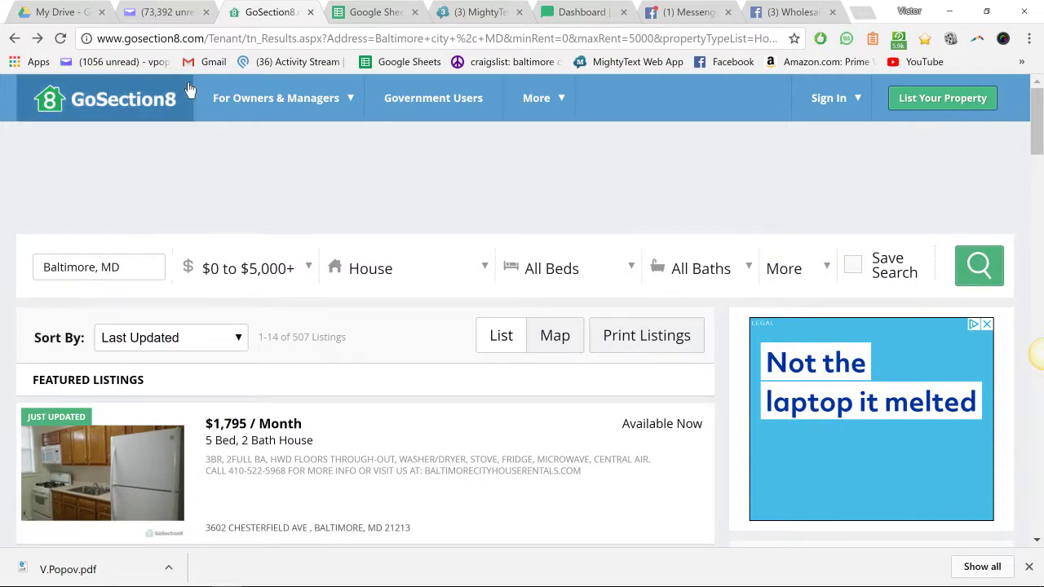
pyautogui.scroll(-3, 217, 241)
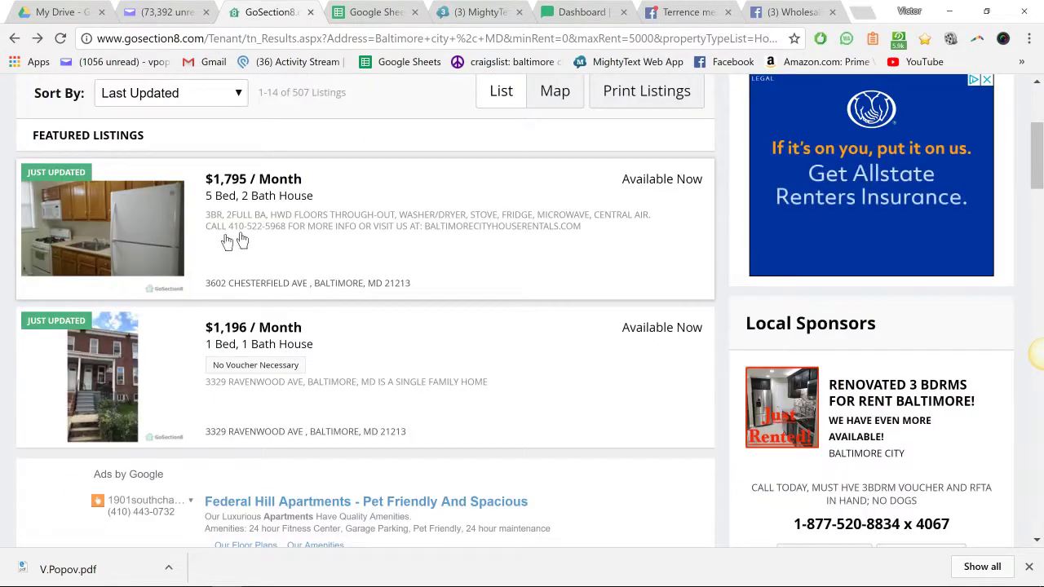
pyautogui.click(253, 236)
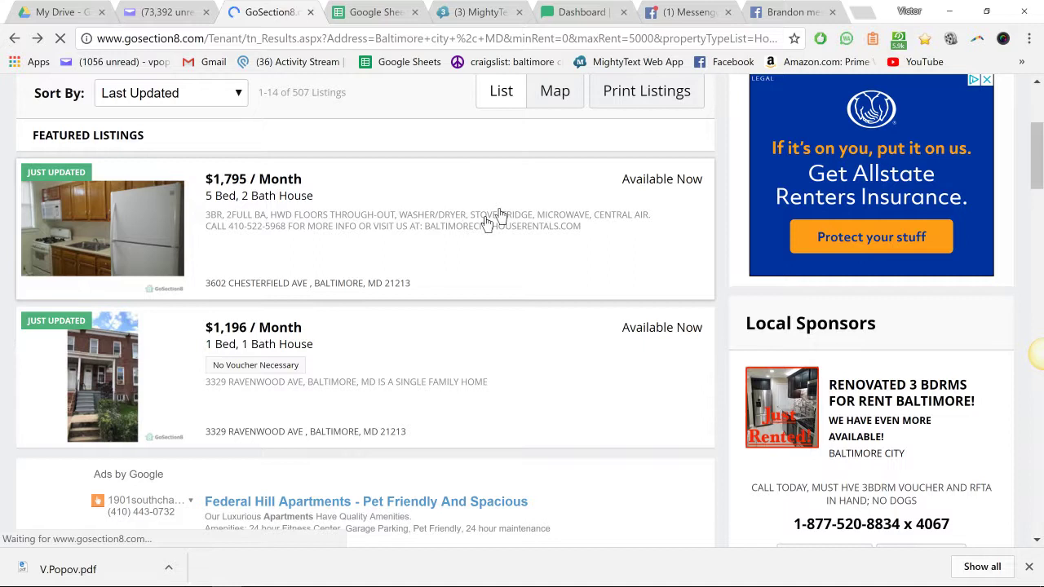
# - Close both Facebook Messenger tabs and keep the search results page loaded
pyautogui.click(730, 13)
pyautogui.click(729, 13)
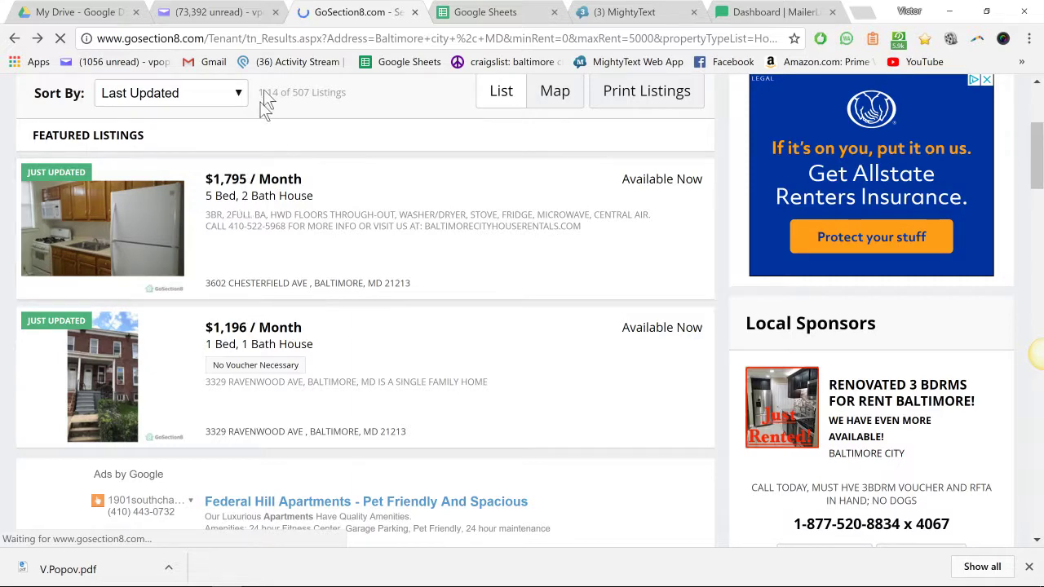
pyautogui.click(301, 39)
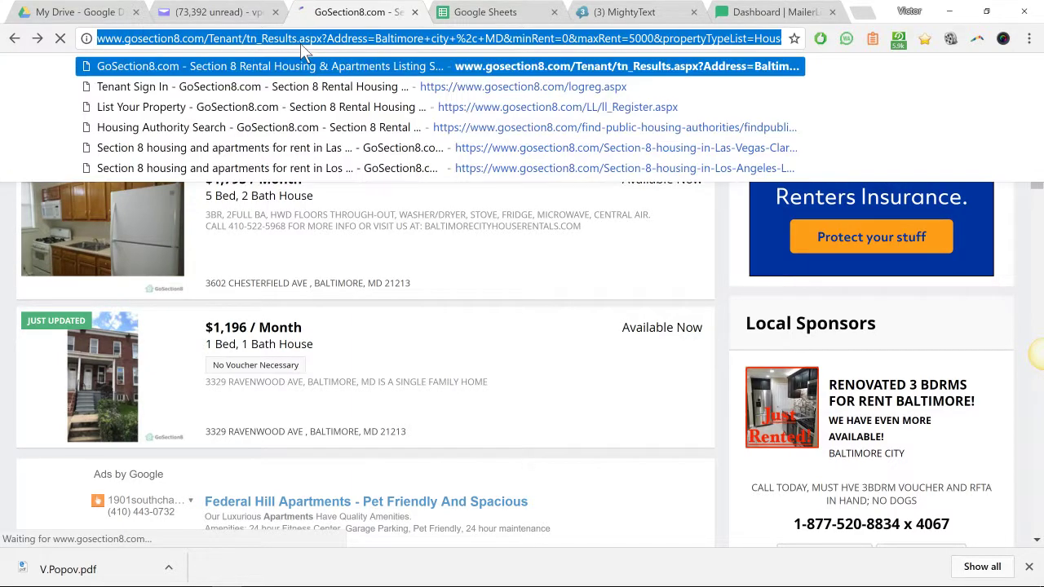
pyautogui.press('Return')
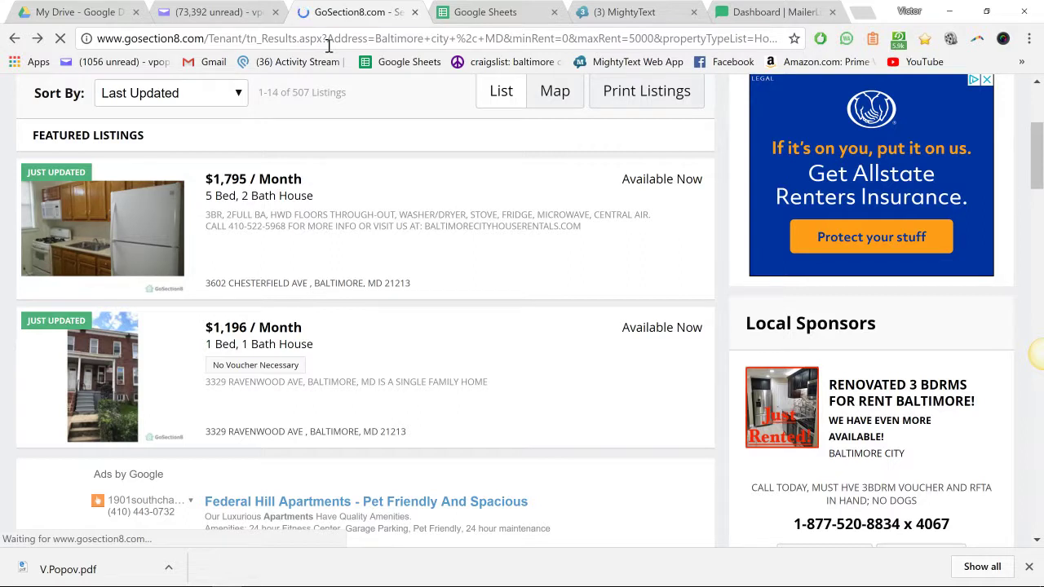
# - Right-click around the Ravenwood 1-bed listing in the results
pyautogui.rightClick(260, 343)
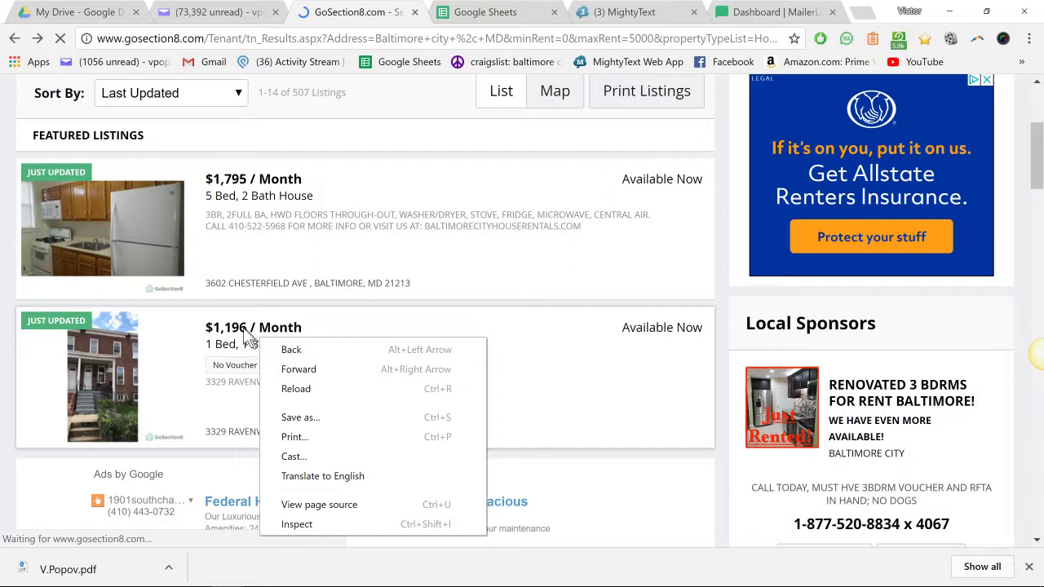
pyautogui.click(238, 333)
pyautogui.rightClick(237, 328)
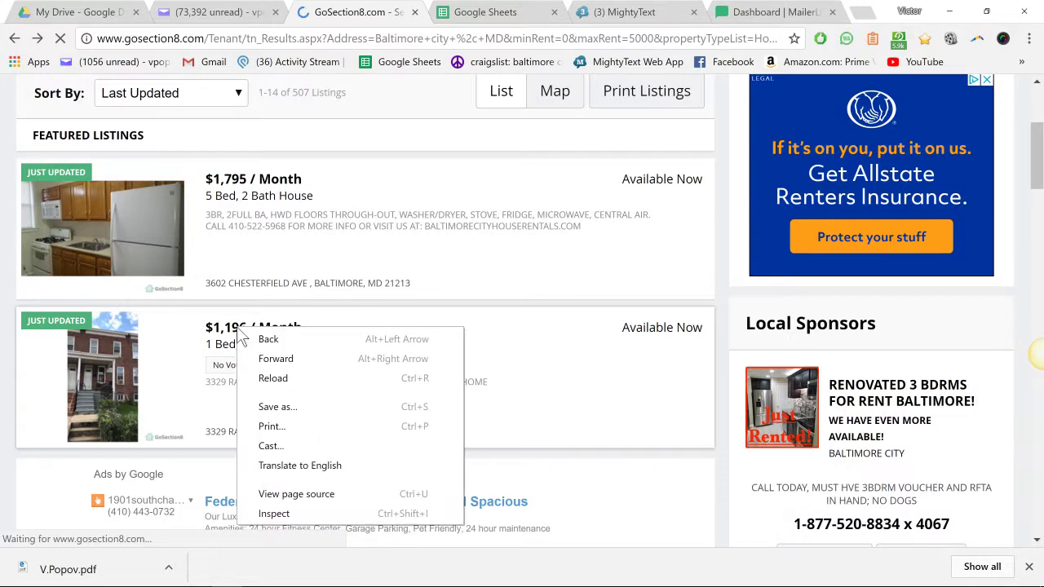
pyautogui.rightClick(194, 351)
pyautogui.rightClick(70, 327)
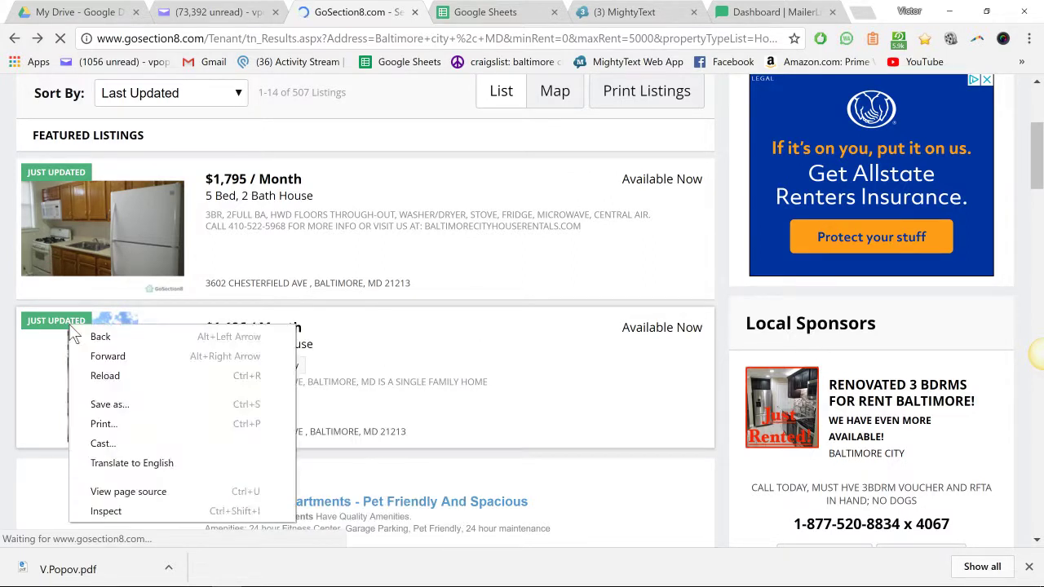
# - Copy the landlord's phone number from the Ravenwood 1-bed listing's contact section
pyautogui.click(360, 8)
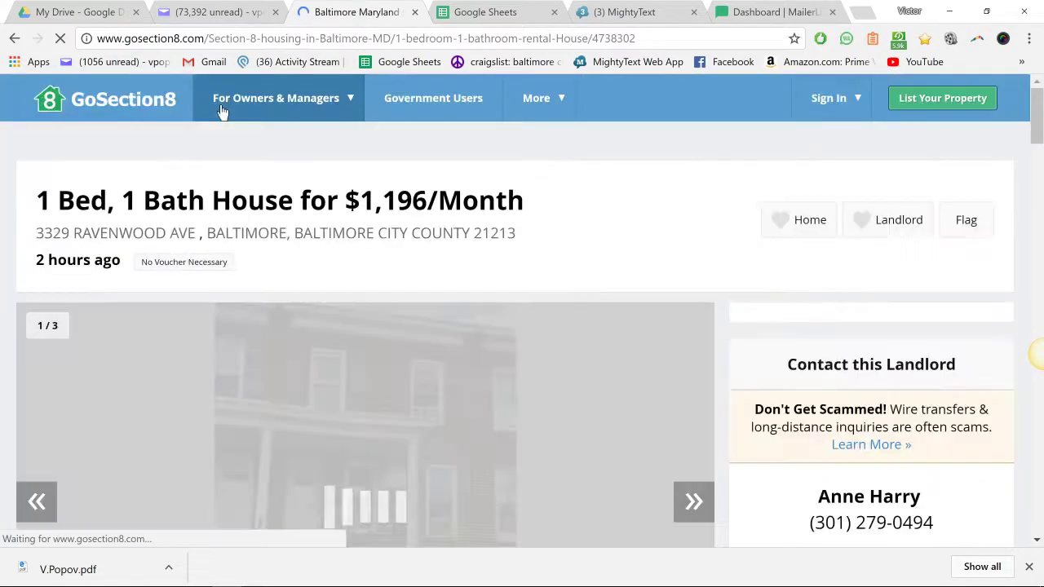
pyautogui.scroll(-4, 375, 232)
pyautogui.scroll(-2, 482, 252)
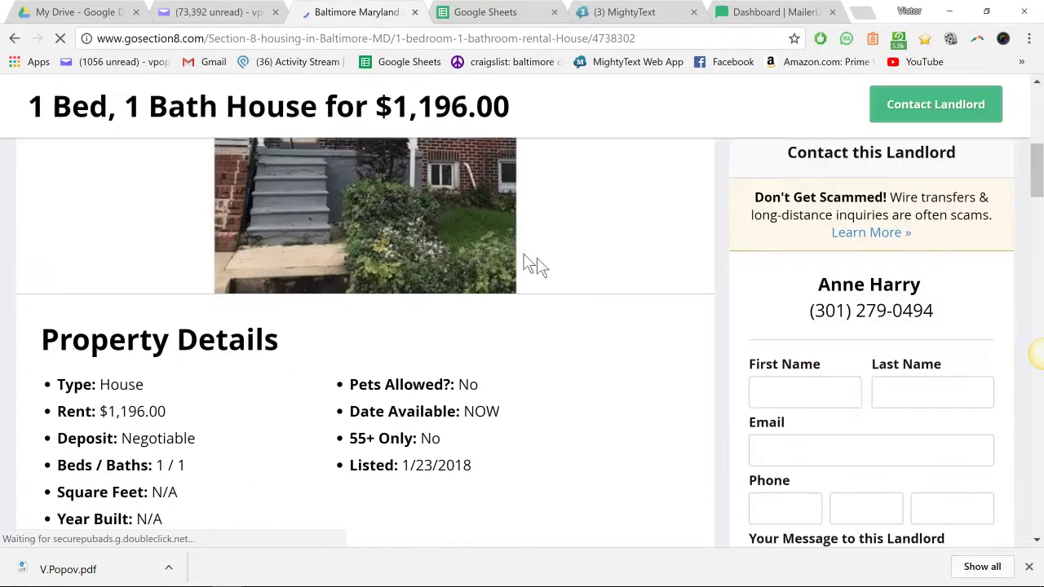
pyautogui.moveTo(813, 311); pyautogui.dragTo(966, 316)
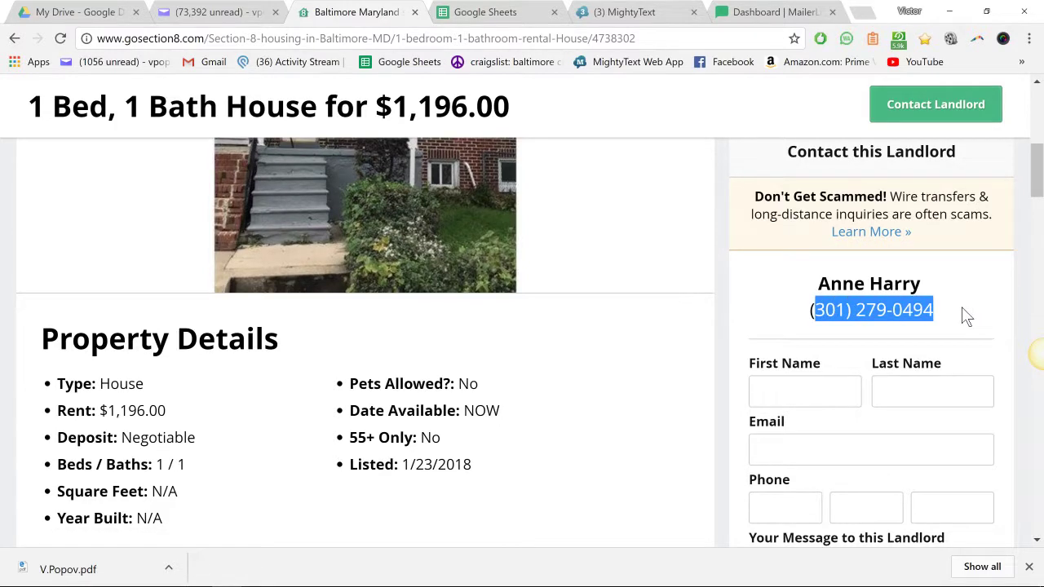
pyautogui.rightClick(859, 305)
pyautogui.click(873, 318)
pyautogui.click(506, 15)
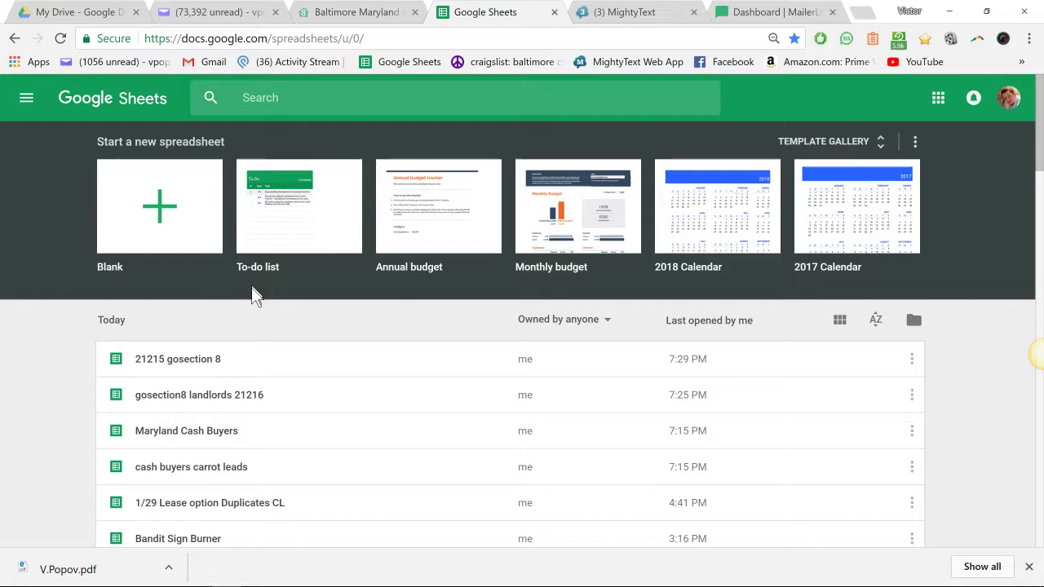
# - Paste the copied landlord number into cell B46 of '21215 gosection 8'
pyautogui.click(204, 360)
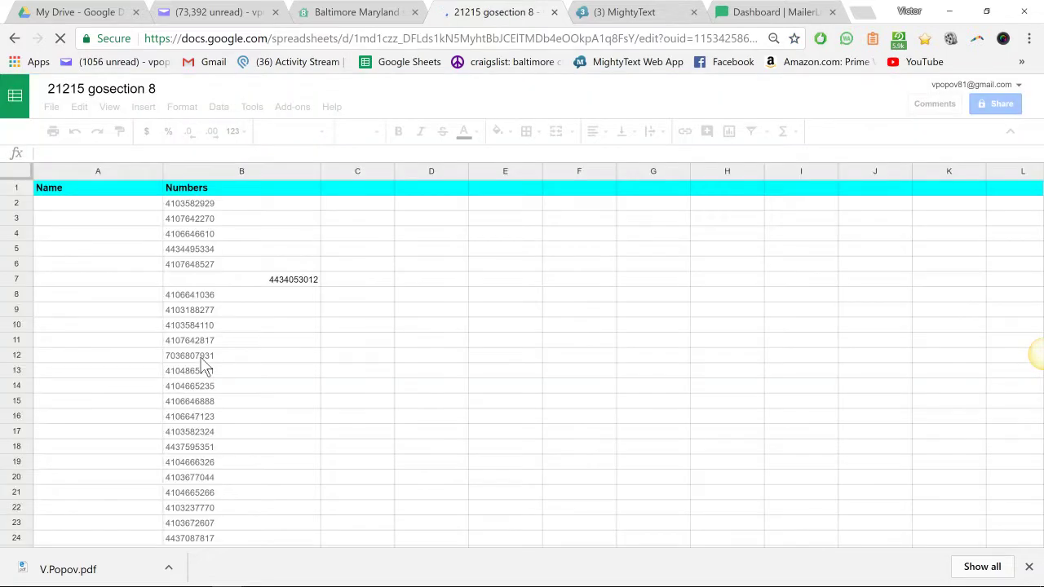
pyautogui.scroll(-1, 219, 236)
pyautogui.scroll(-5, 220, 229)
pyautogui.scroll(2, 220, 224)
pyautogui.scroll(-4, 222, 233)
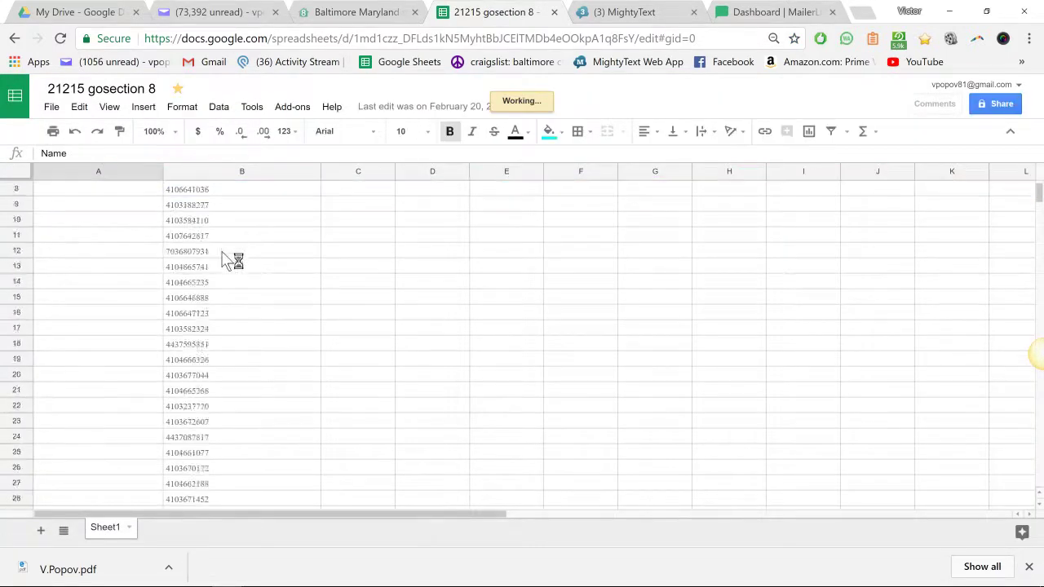
pyautogui.scroll(-3, 226, 259)
pyautogui.scroll(-3, 224, 261)
pyautogui.scroll(3, 209, 249)
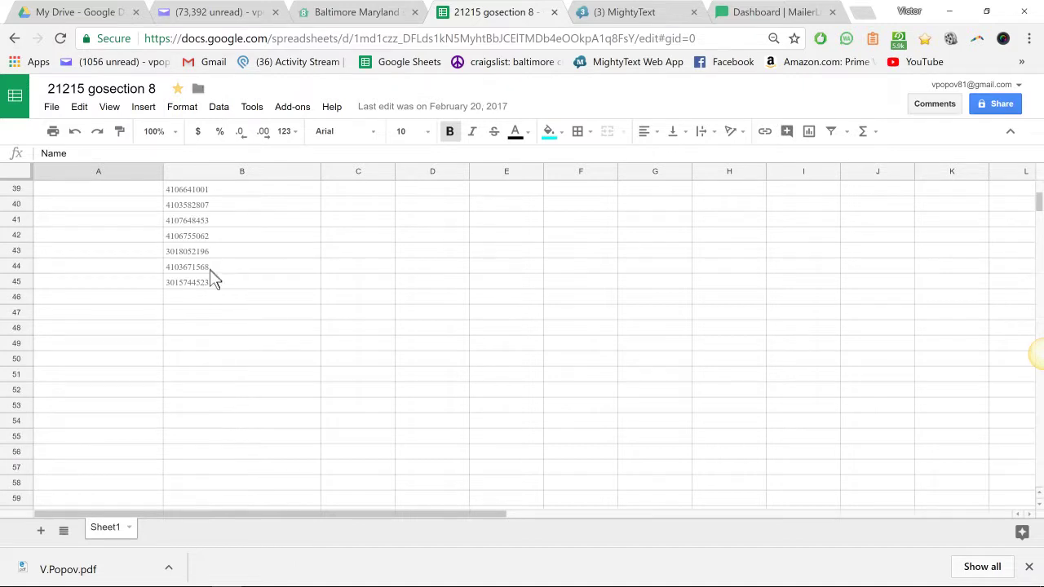
pyautogui.click(213, 300)
pyautogui.rightClick(212, 299)
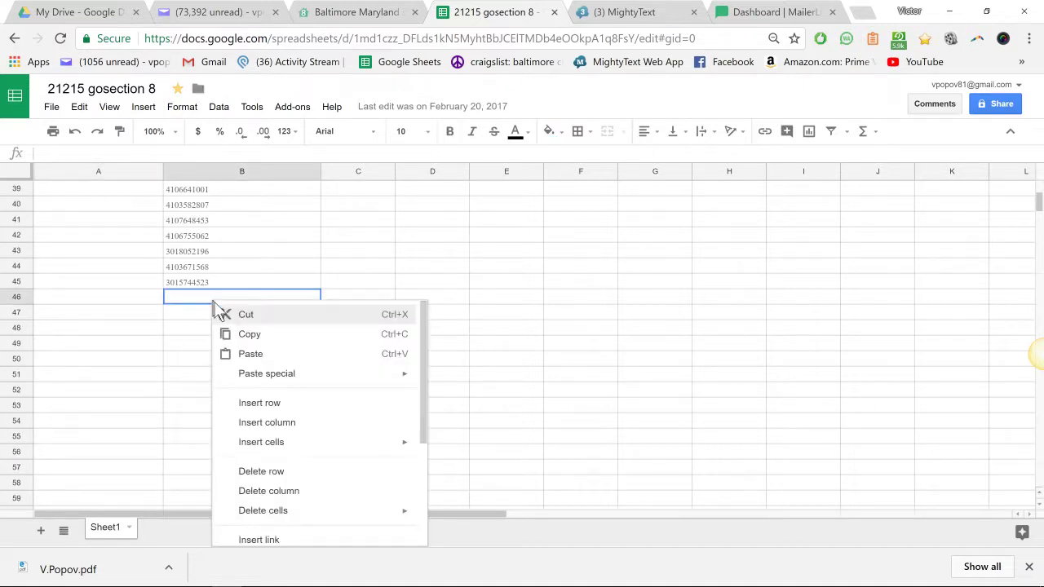
pyautogui.click(245, 354)
pyautogui.click(334, 21)
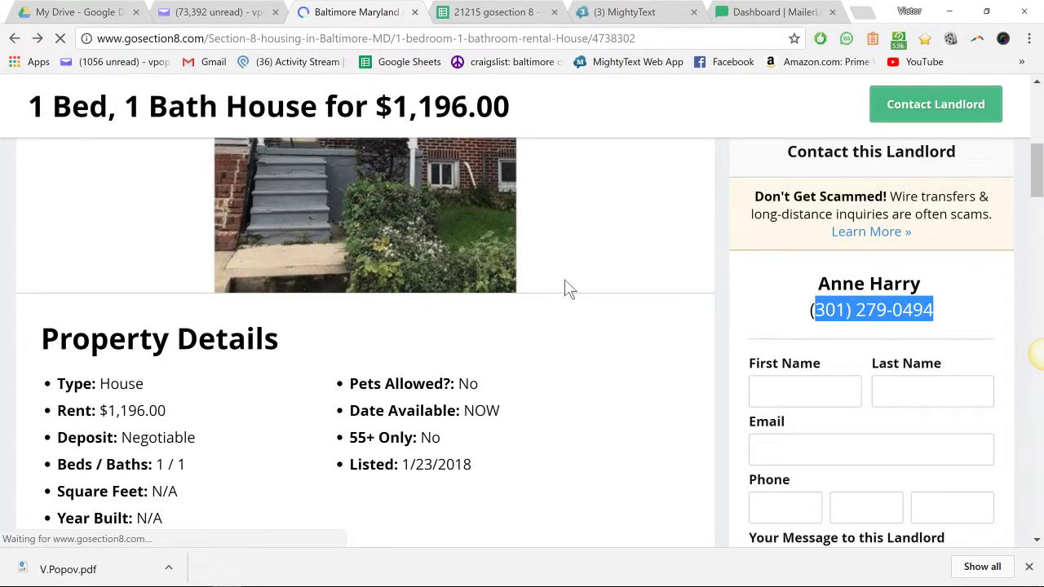
# - Check the $1,196 1-bed house listing and return to the results
pyautogui.scroll(2, 569, 289)
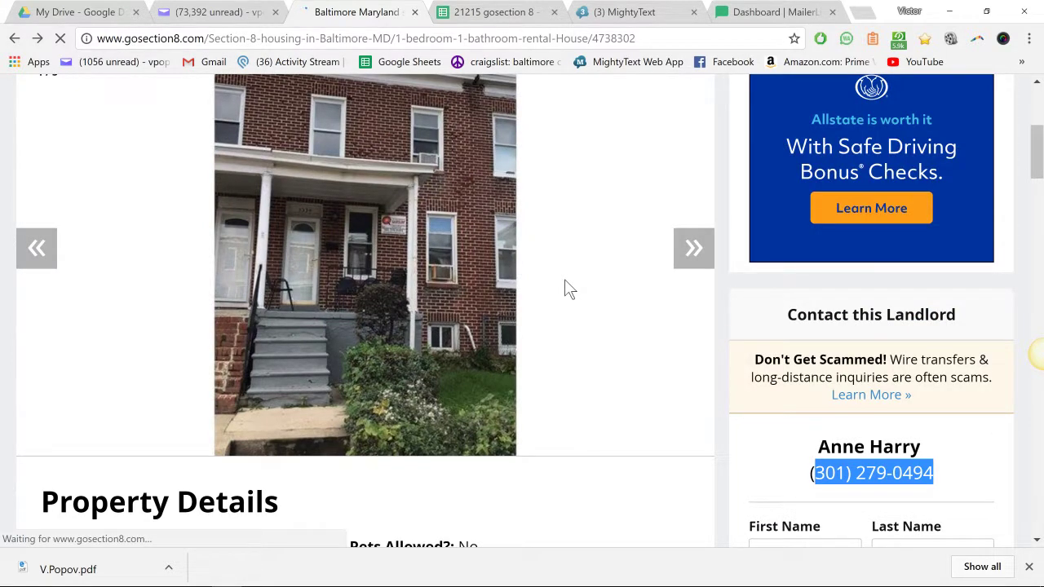
pyautogui.hotkey('alt', 'Left')
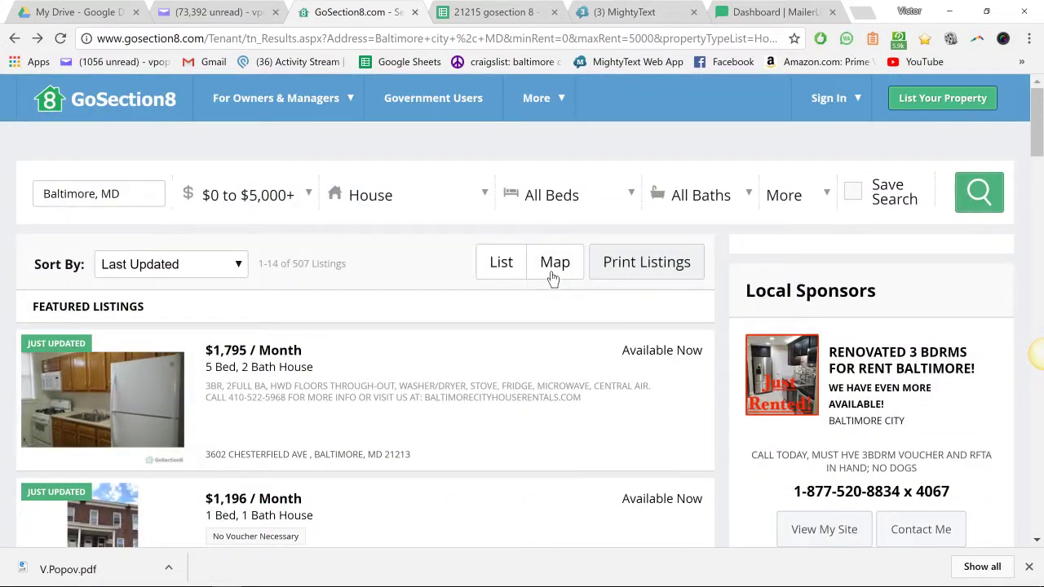
pyautogui.scroll(-3, 553, 278)
pyautogui.click(412, 286)
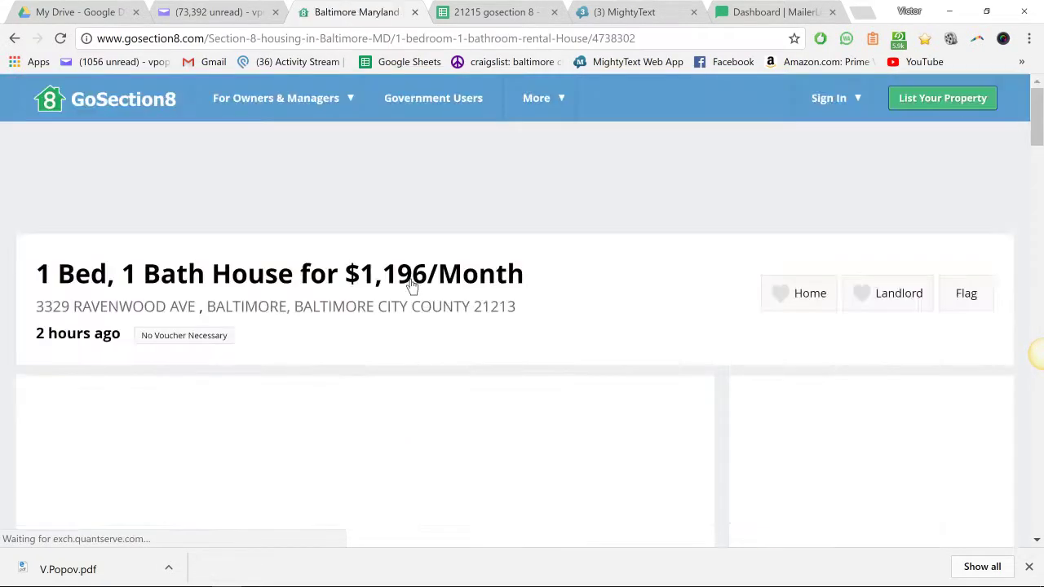
pyautogui.scroll(-3, 643, 296)
pyautogui.scroll(-2, 660, 298)
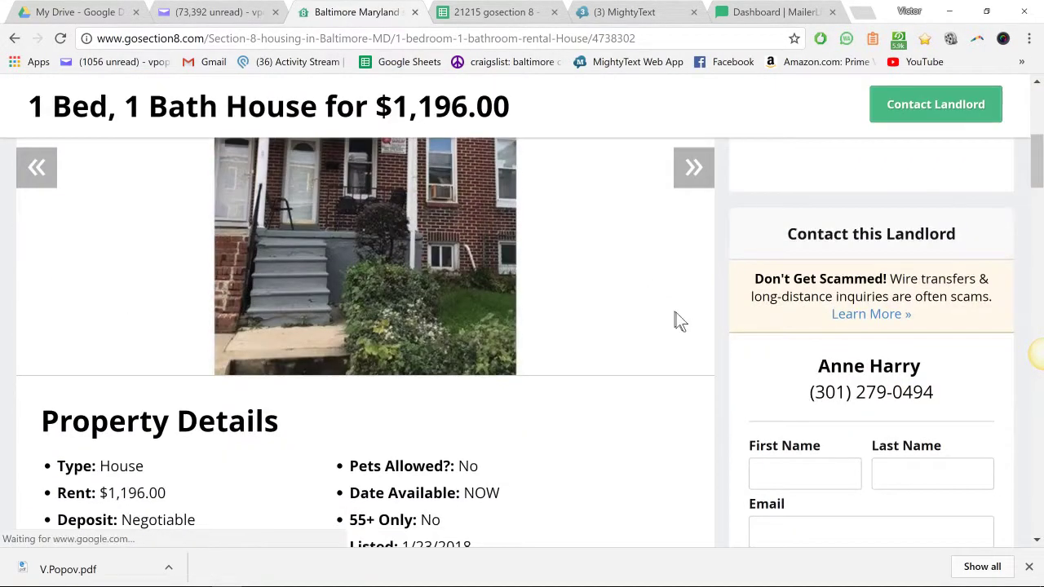
pyautogui.hotkey('alt', 'Left')
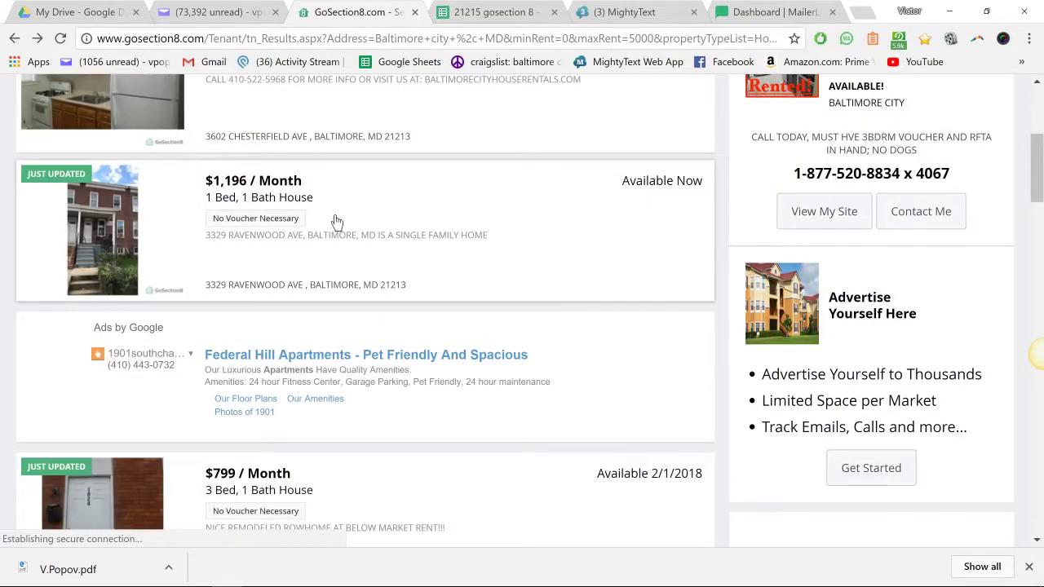
# - Copy the $799 3-bed Milton Ave landlord's number into cell B47
pyautogui.scroll(-2, 334, 232)
pyautogui.click(334, 501)
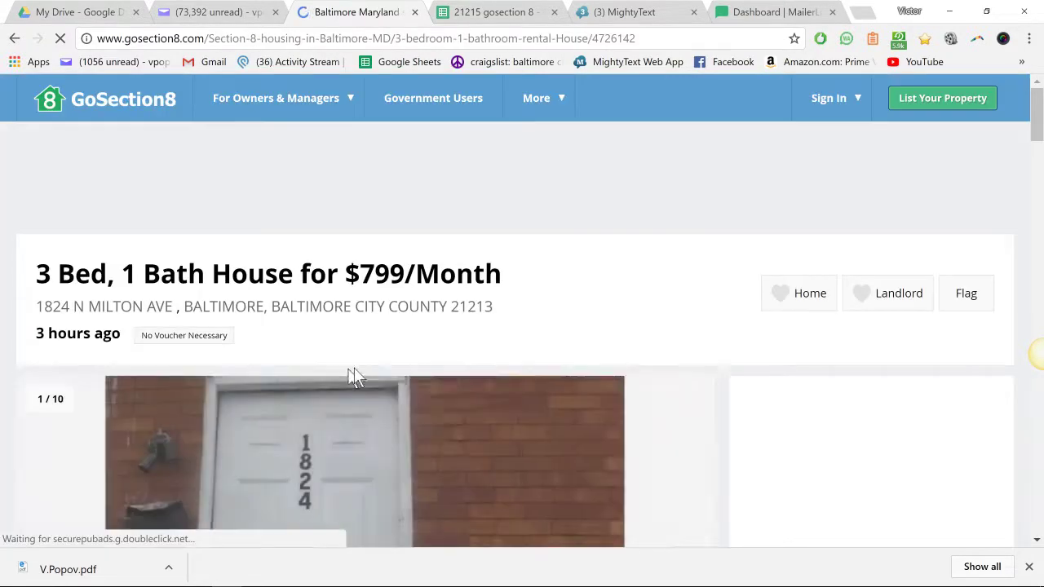
pyautogui.scroll(-3, 754, 348)
pyautogui.scroll(-3, 767, 369)
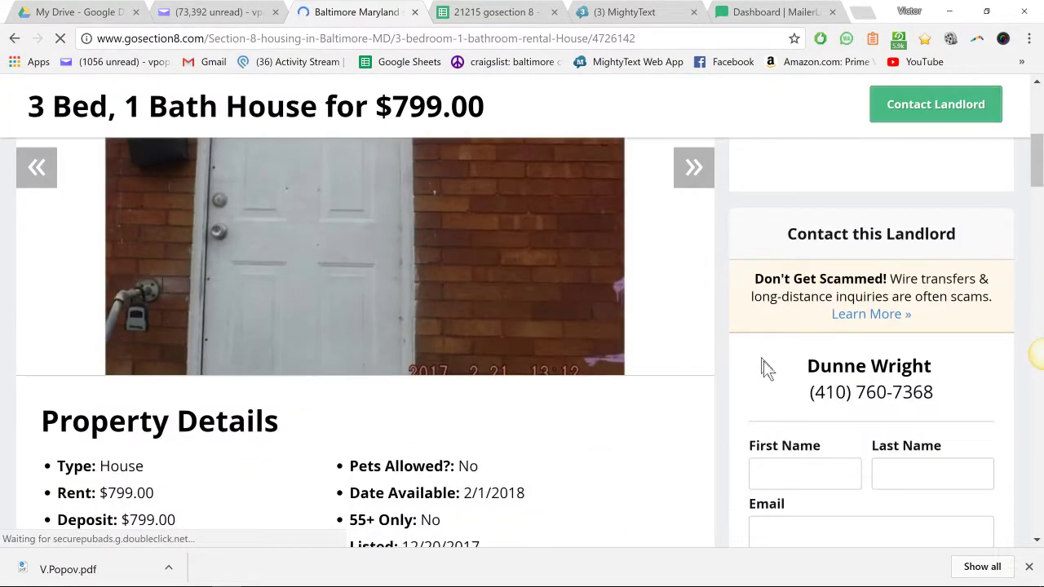
pyautogui.moveTo(810, 402); pyautogui.dragTo(953, 406)
pyautogui.rightClick(893, 393)
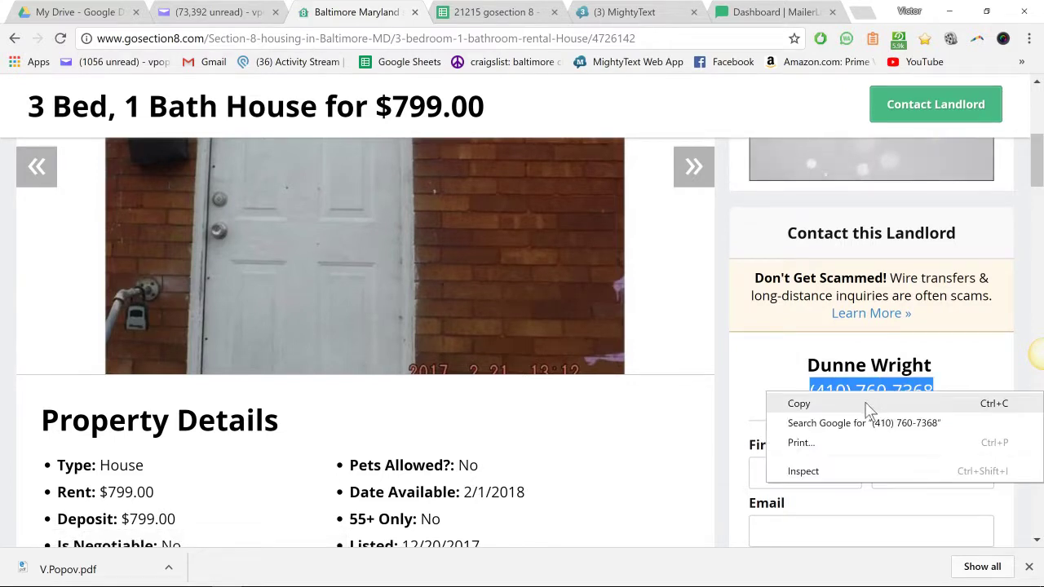
pyautogui.click(867, 405)
pyautogui.click(503, 14)
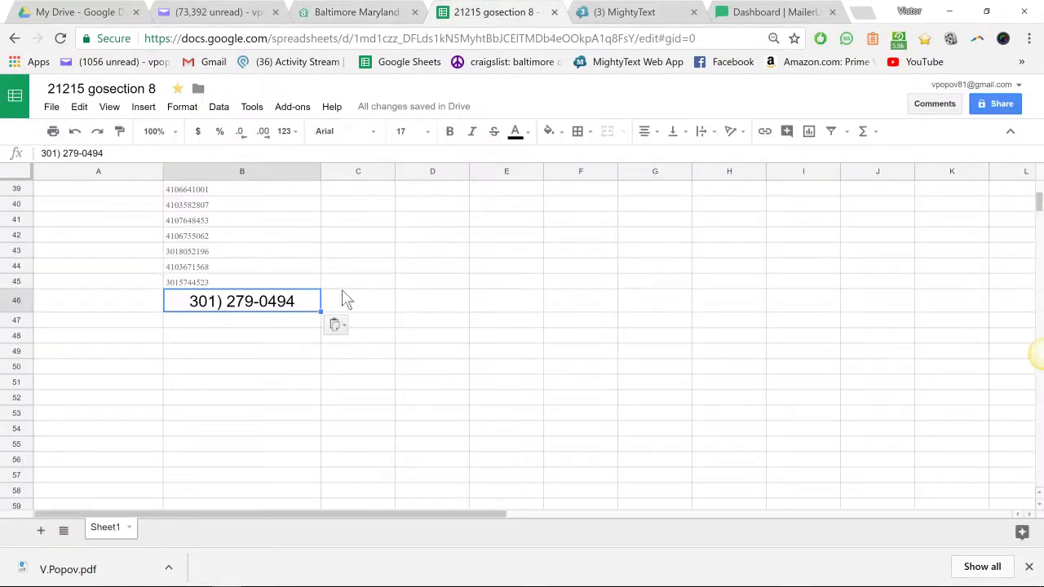
pyautogui.rightClick(277, 330)
pyautogui.click(285, 375)
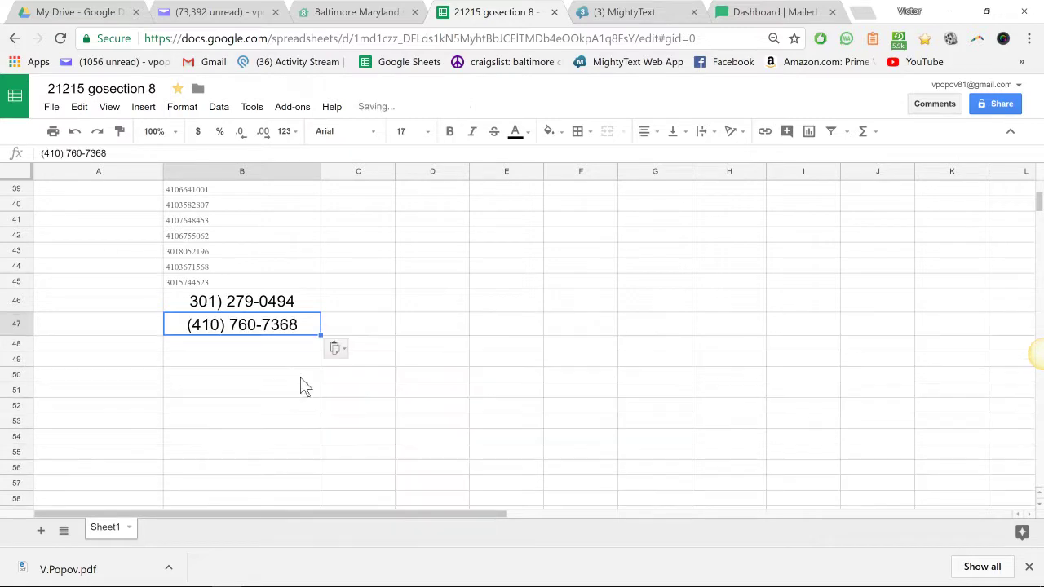
pyautogui.click(320, 19)
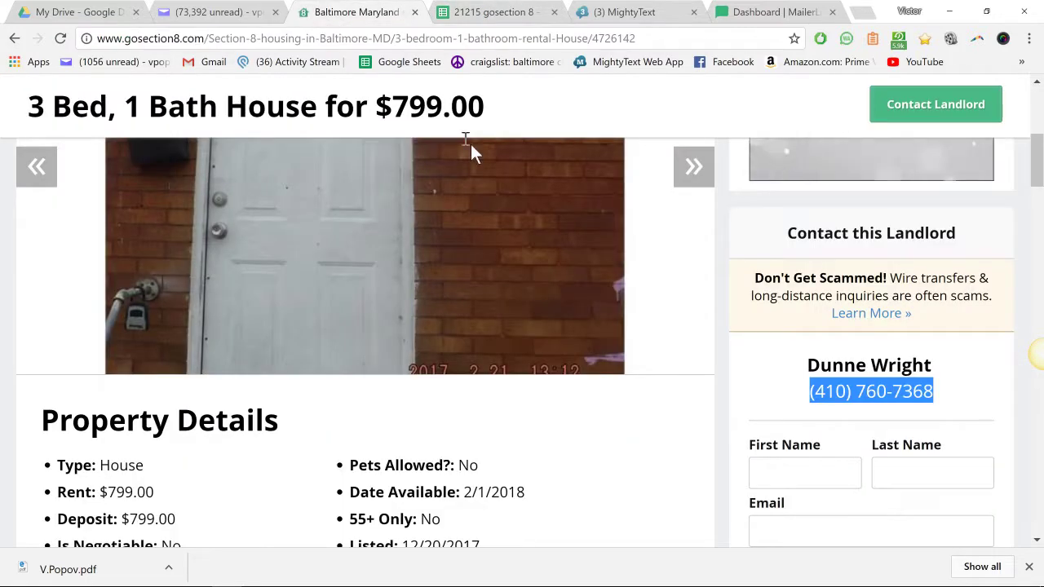
# - Look over the $799 Kinsey Ave listing and return to the results
pyautogui.hotkey('alt', 'Left')
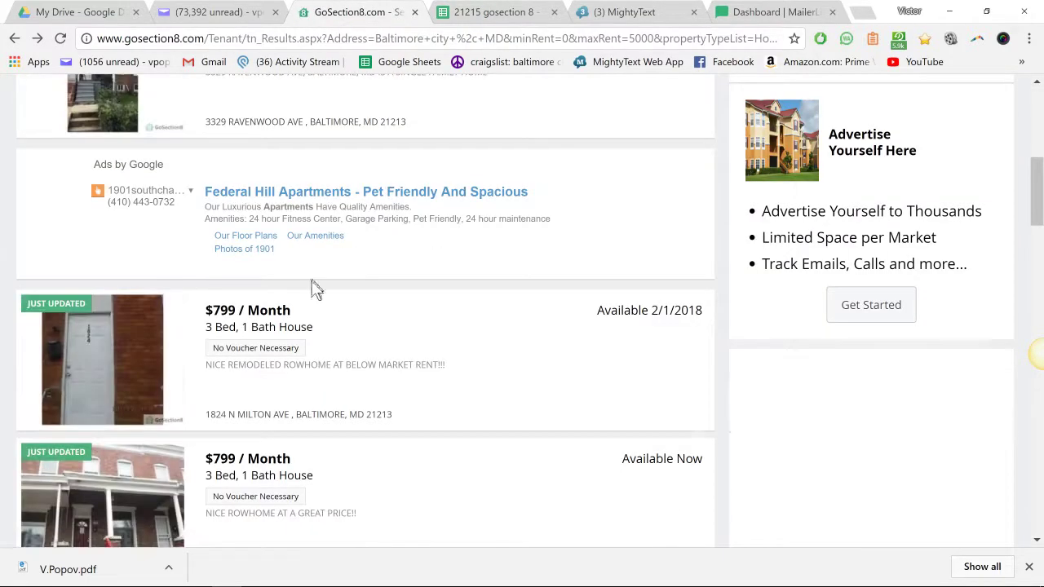
pyautogui.scroll(-3, 313, 290)
pyautogui.click(376, 275)
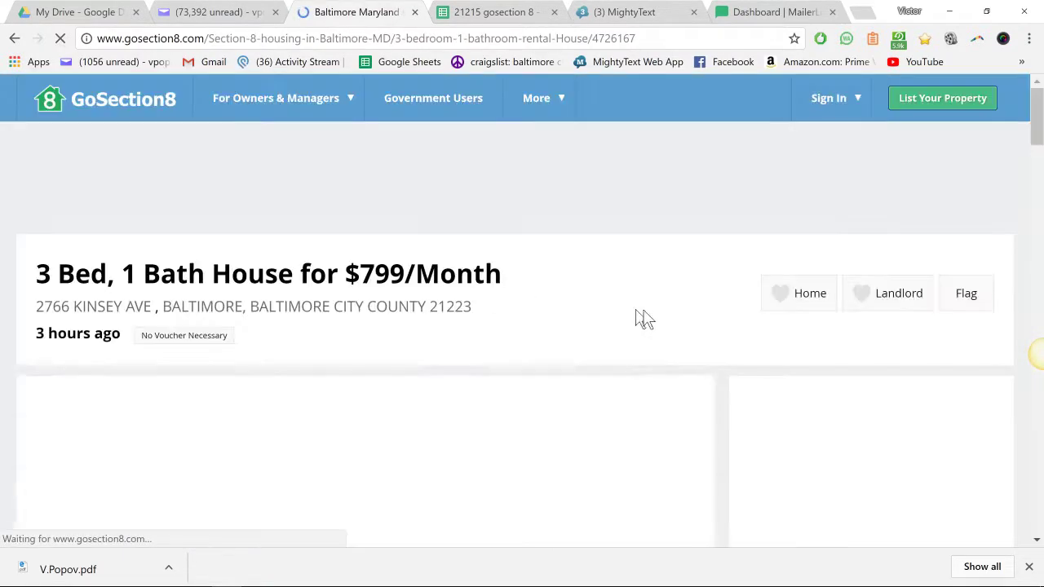
pyautogui.scroll(-1, 645, 317)
pyautogui.scroll(-2, 655, 315)
pyautogui.scroll(-2, 654, 310)
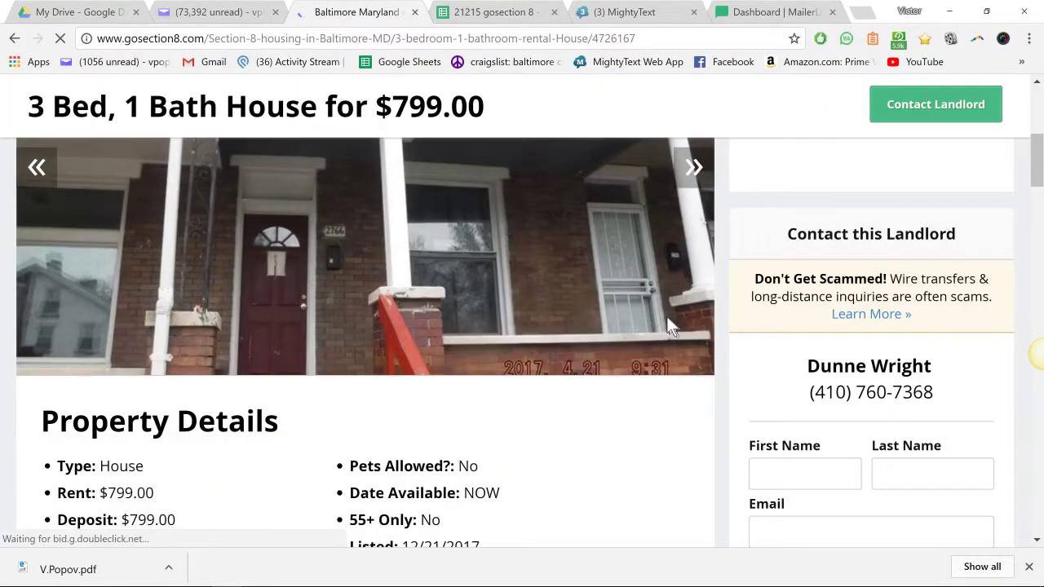
pyautogui.hotkey('alt', 'Left')
# - Copy the $2,275 4-bed house landlord's number into cell B48
pyautogui.scroll(-1, 404, 322)
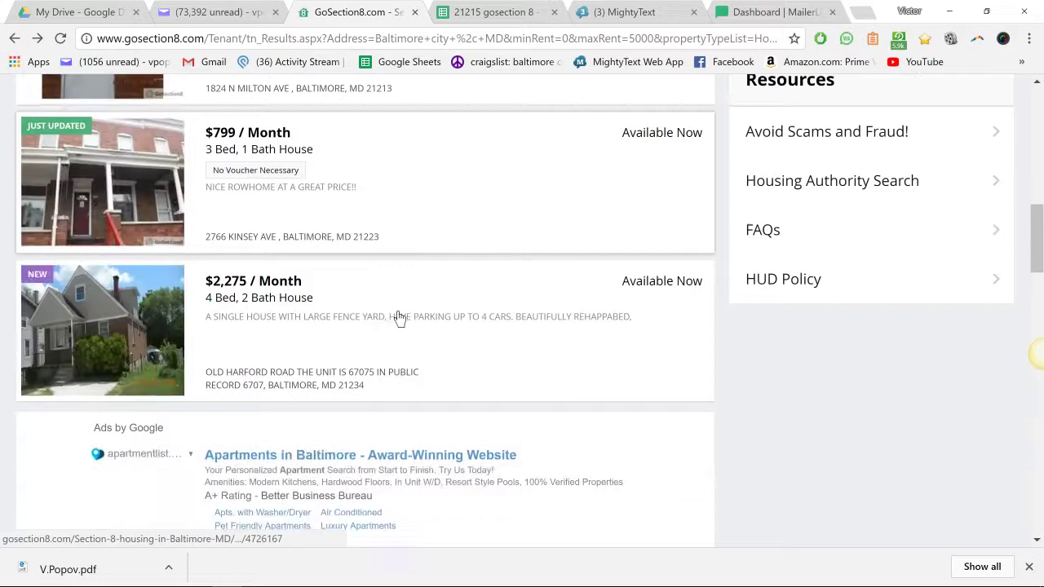
pyautogui.scroll(-1, 412, 302)
pyautogui.click(435, 227)
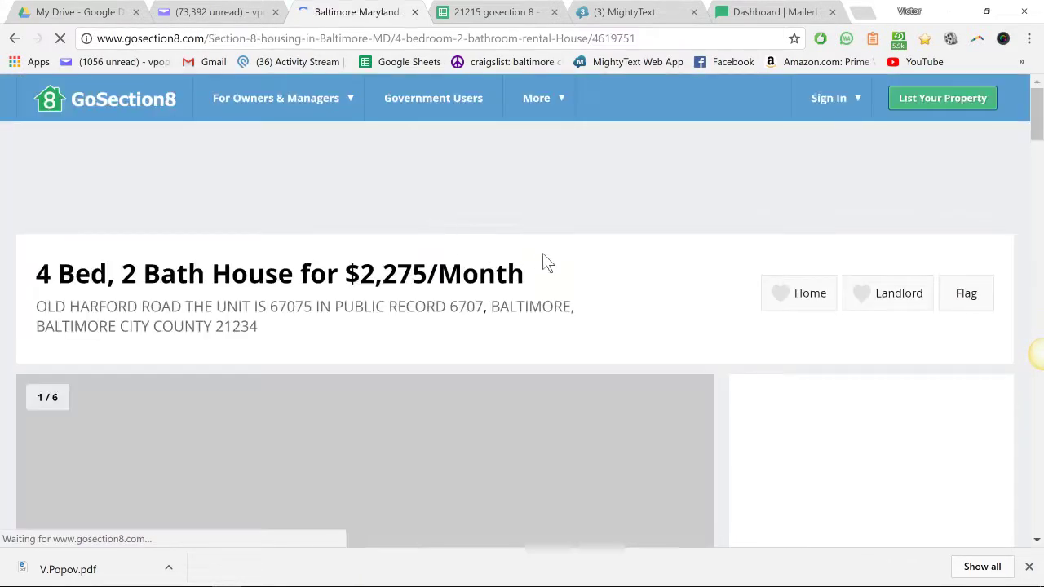
pyautogui.scroll(-3, 592, 264)
pyautogui.scroll(-3, 729, 302)
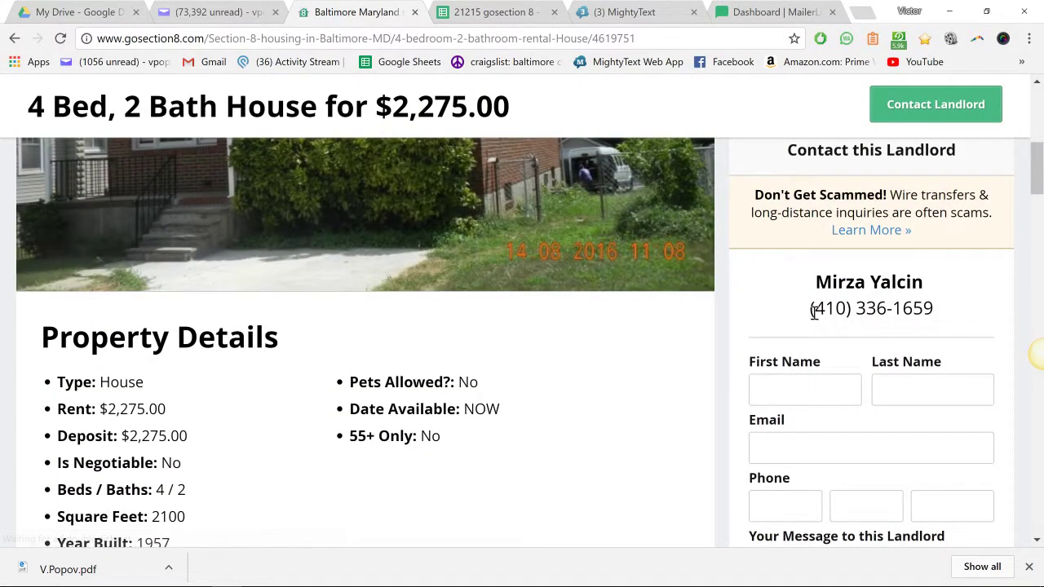
pyautogui.moveTo(812, 309)
pyautogui.mouseDown()
pyautogui.moveTo(923, 310)
pyautogui.moveTo(946, 324)
pyautogui.mouseUp()
pyautogui.rightClick(890, 317)
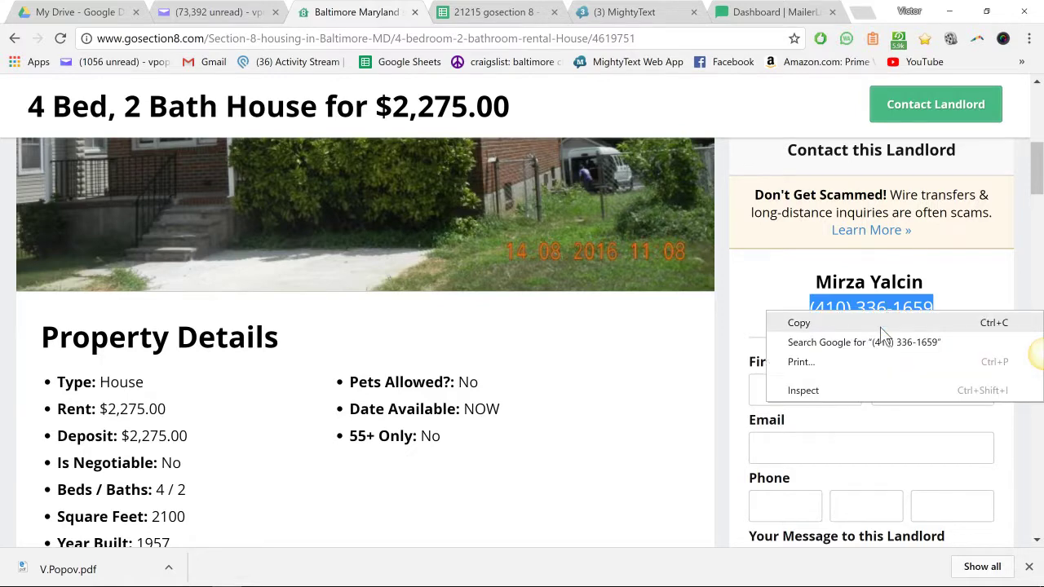
pyautogui.click(883, 323)
pyautogui.click(504, 20)
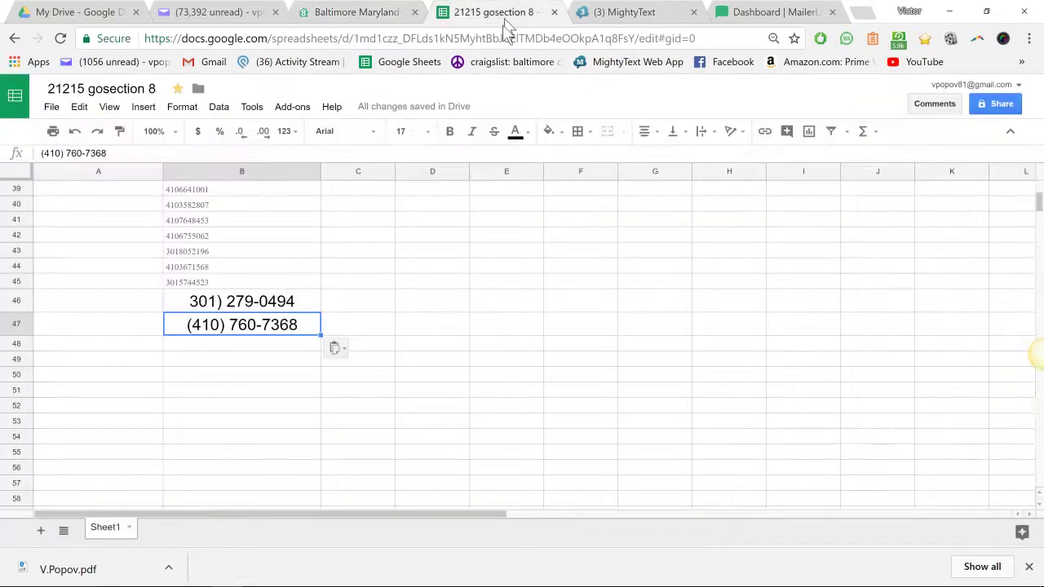
pyautogui.click(263, 355)
pyautogui.rightClick(267, 356)
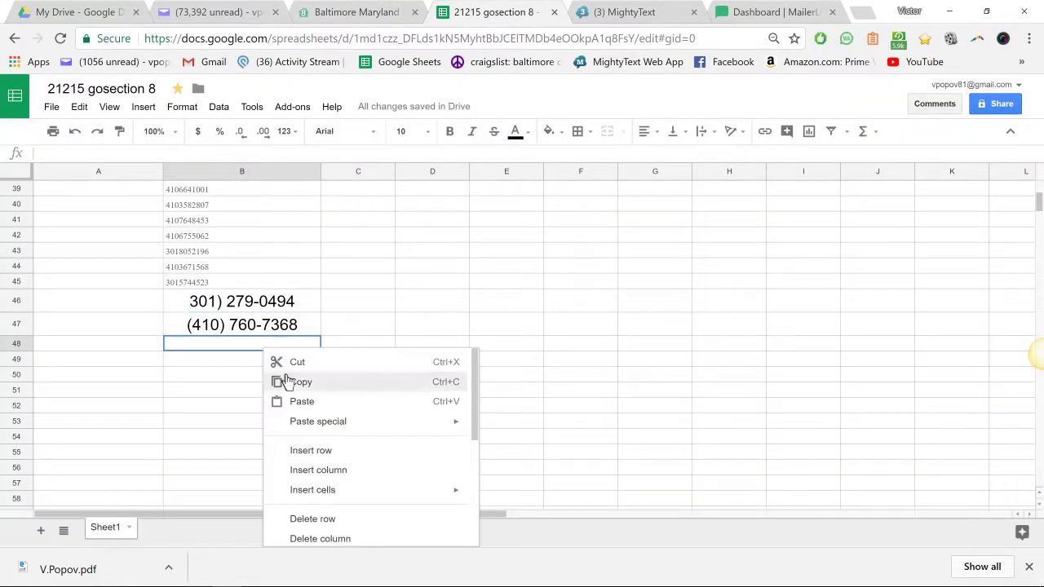
pyautogui.click(299, 401)
pyautogui.click(363, 12)
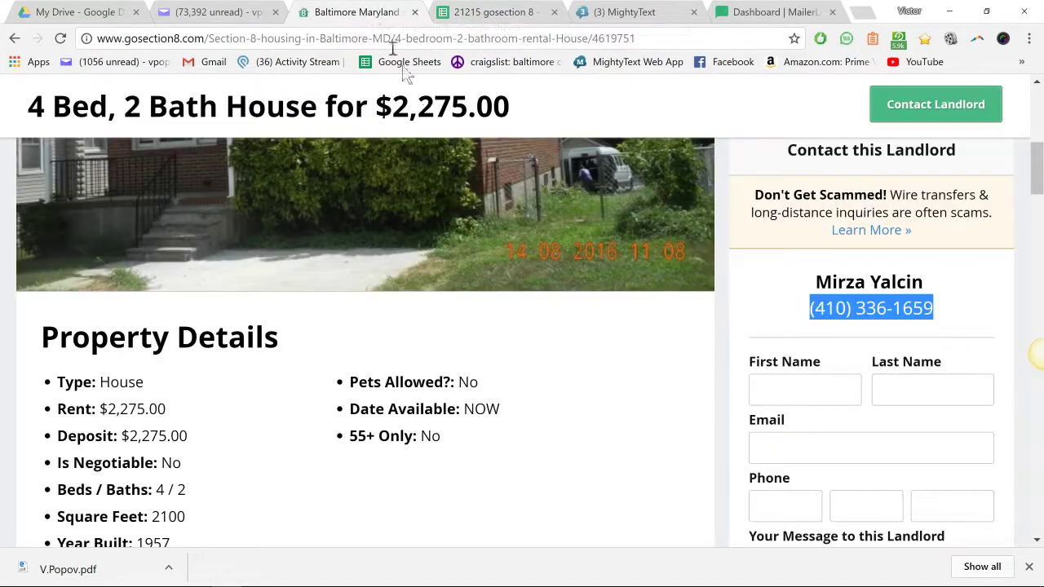
pyautogui.scroll(-3, 594, 330)
# - Jump to page 37, the last page of Baltimore house results
pyautogui.hotkey('alt', 'Left')
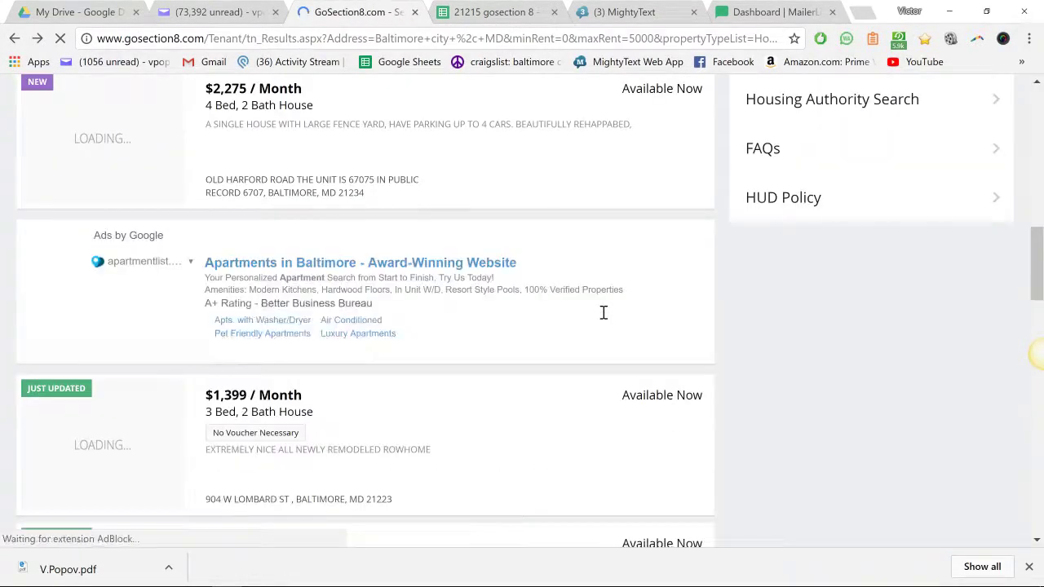
pyautogui.scroll(-5, 603, 312)
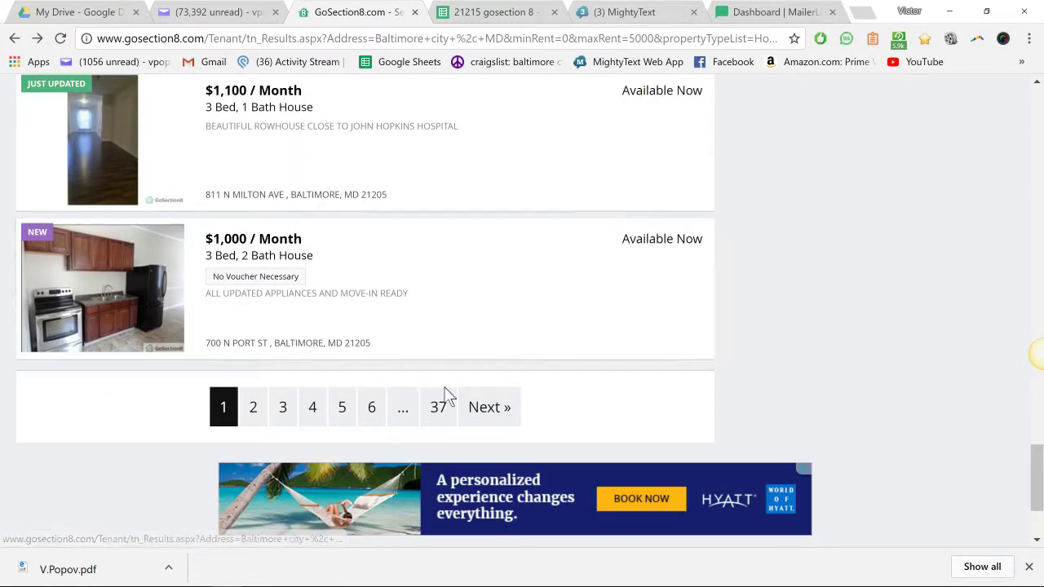
pyautogui.click(430, 417)
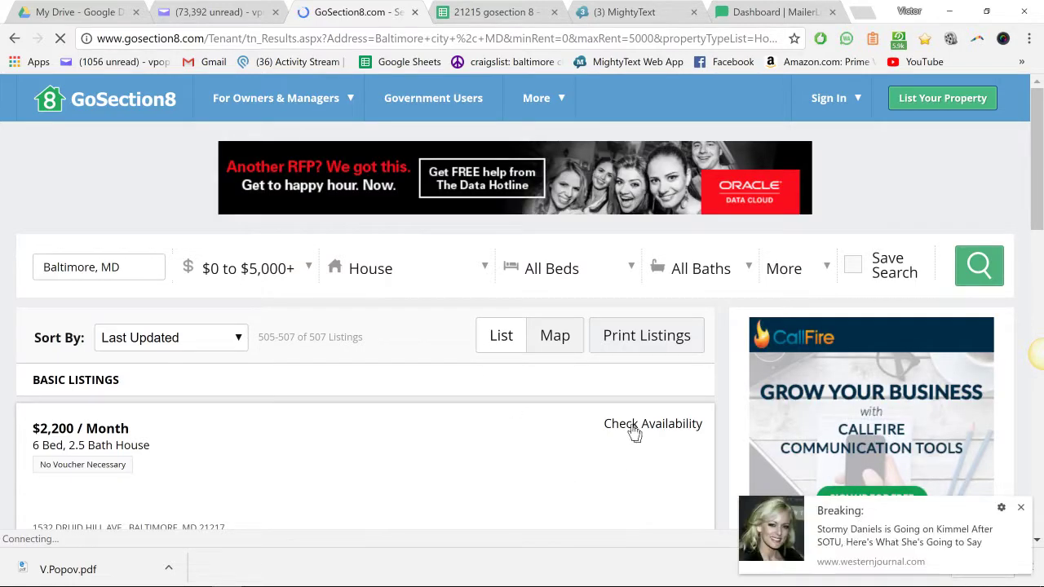
pyautogui.scroll(-10, 618, 420)
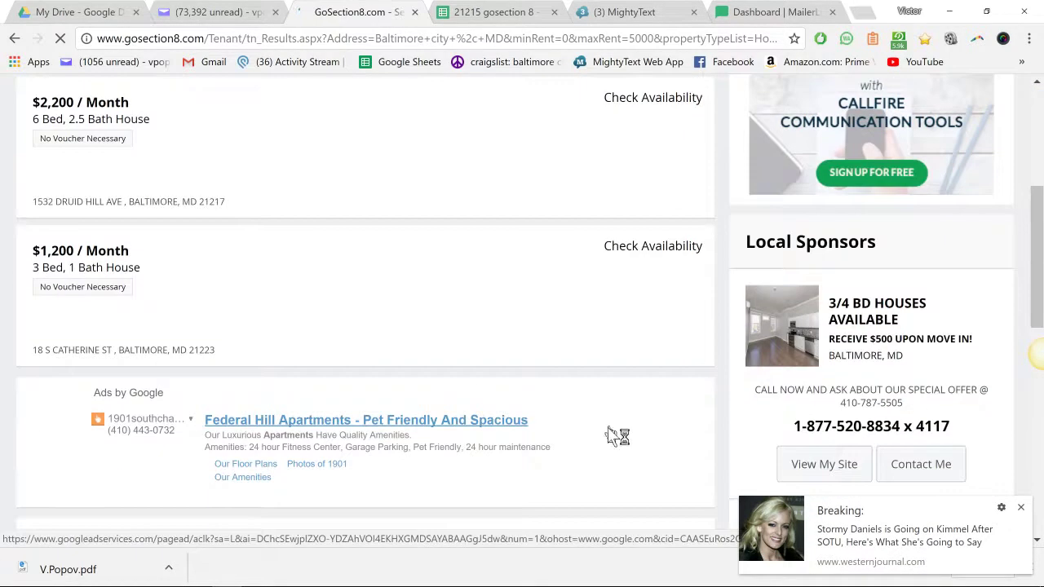
pyautogui.scroll(-10, 606, 425)
pyautogui.scroll(3, 440, 200)
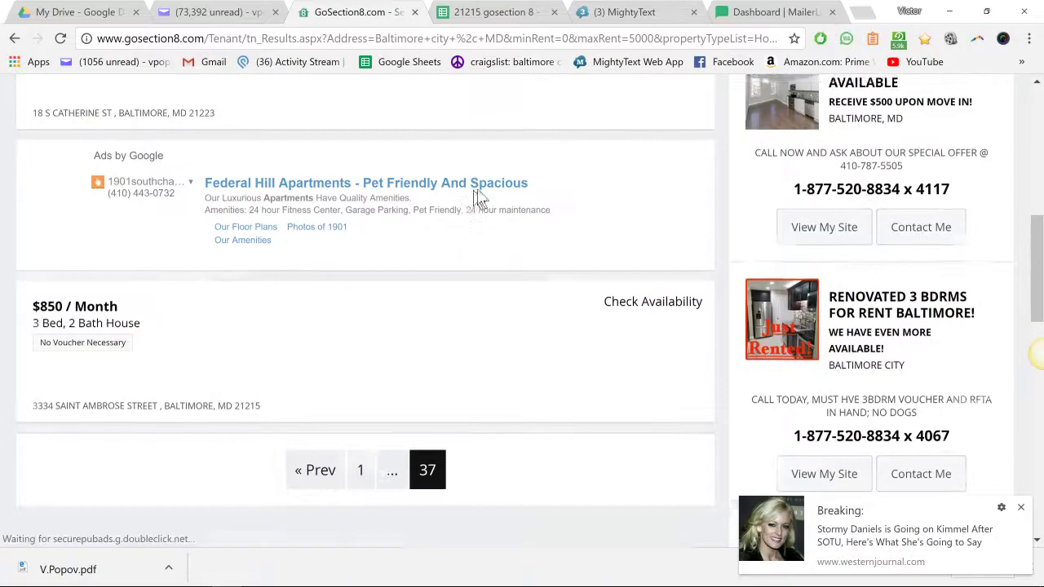
pyautogui.scroll(6, 497, 202)
pyautogui.scroll(-2, 523, 269)
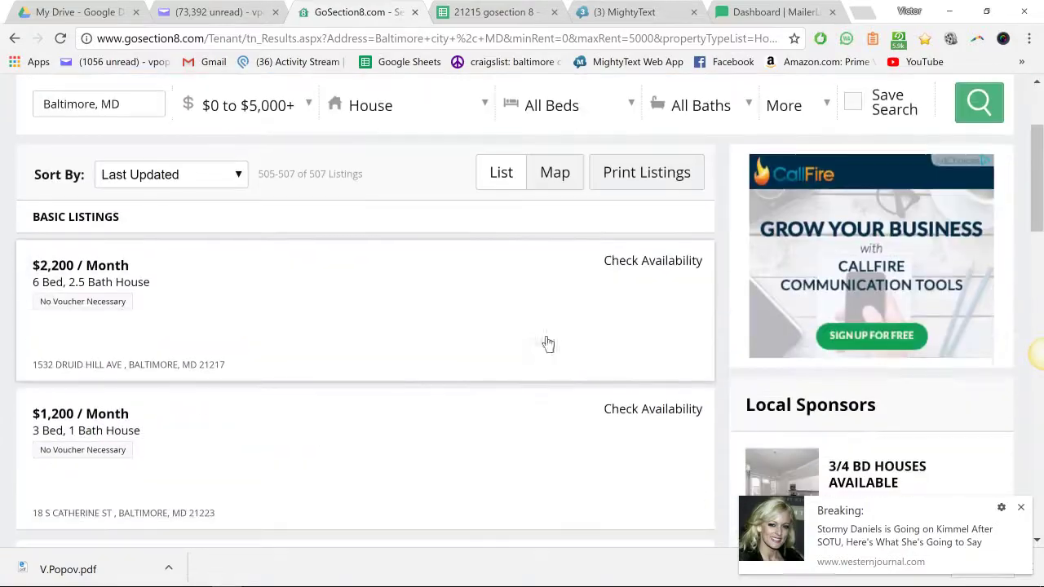
# - View the $2,200 6-bed, 2.5-bath Druid Hill listing, then return to the pagination
pyautogui.click(53, 271)
pyautogui.scroll(-5, 622, 326)
pyautogui.scroll(-3, 735, 334)
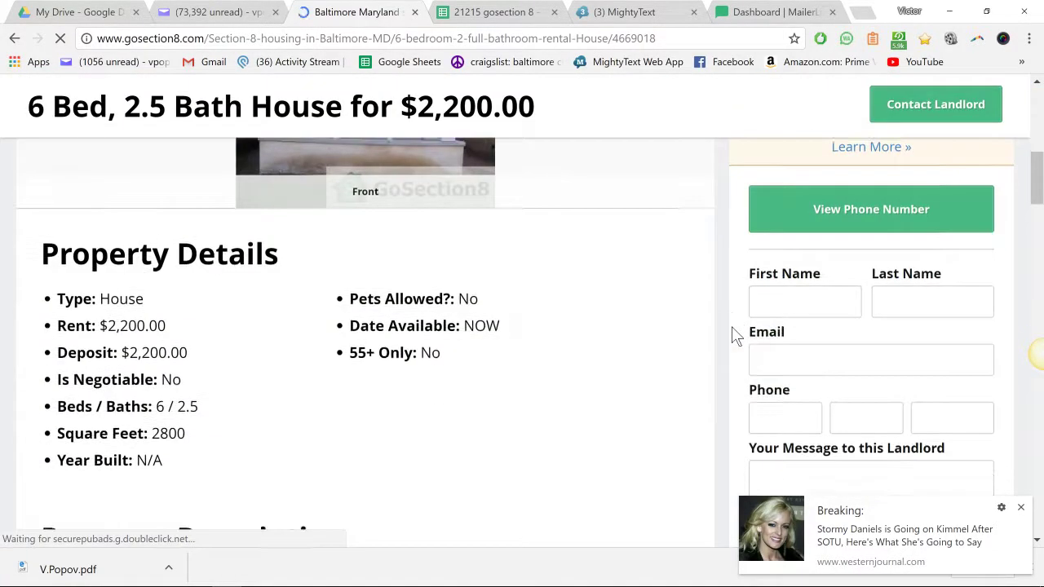
pyautogui.scroll(-4, 734, 333)
pyautogui.scroll(-3, 734, 333)
pyautogui.scroll(6, 735, 334)
pyautogui.scroll(4, 734, 334)
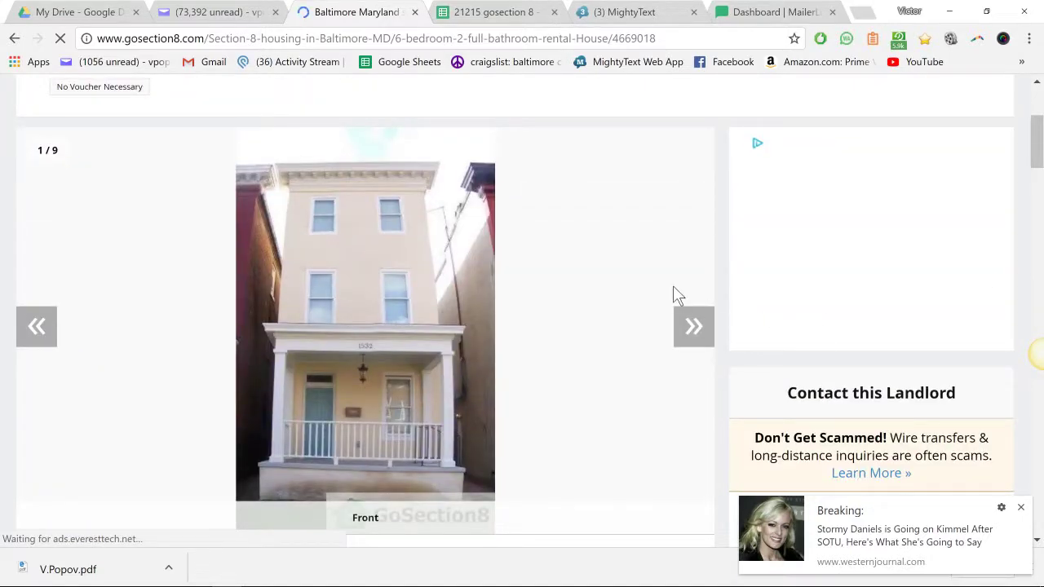
pyautogui.hotkey('alt', 'Left')
pyautogui.scroll(-6, 603, 318)
pyautogui.scroll(-4, 506, 326)
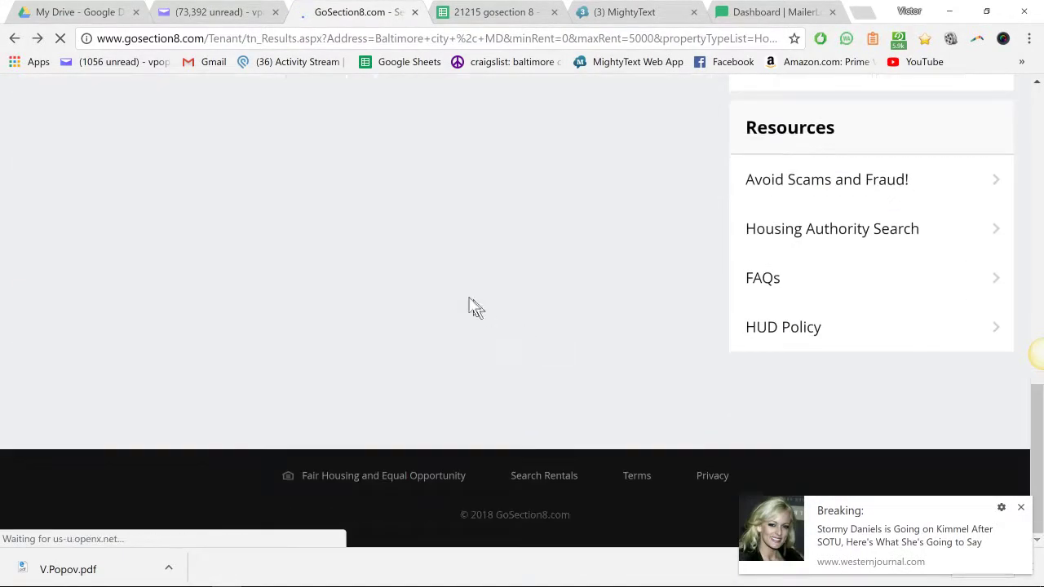
pyautogui.scroll(5, 476, 307)
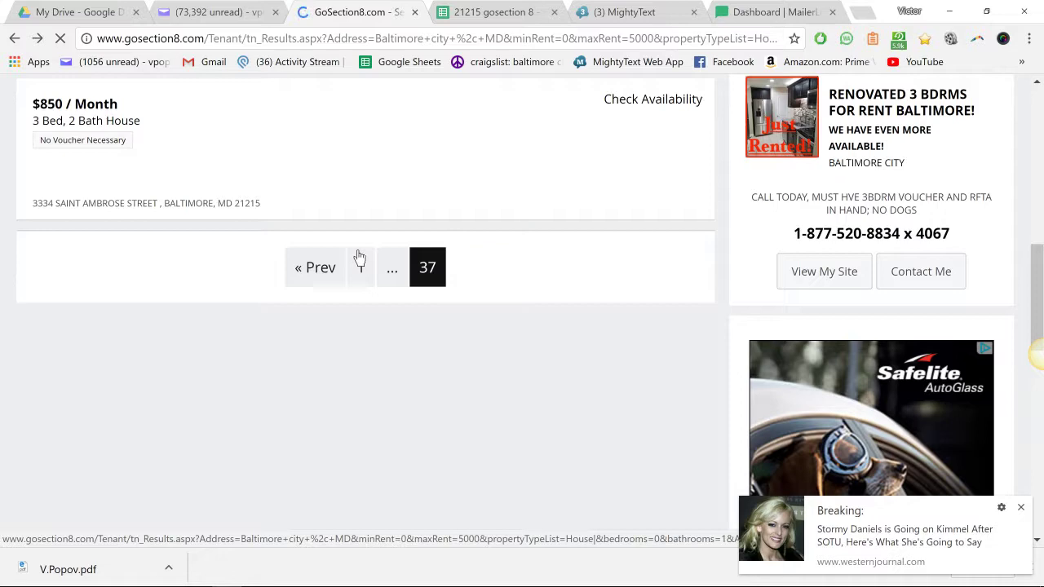
# - Step back to results page 36, then jump to page 1
pyautogui.click(360, 258)
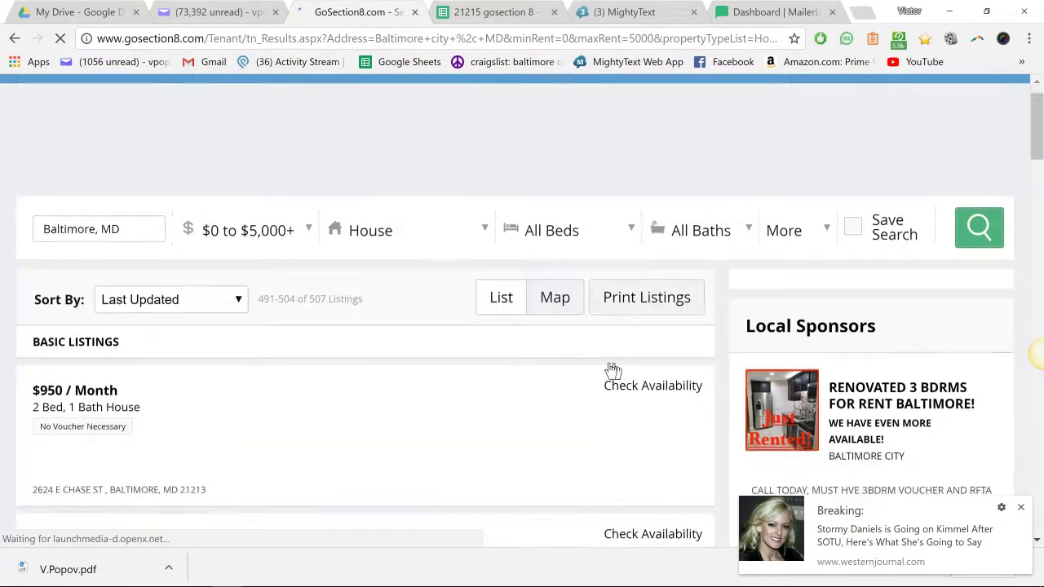
pyautogui.scroll(-5, 613, 371)
pyautogui.scroll(-3, 509, 374)
pyautogui.scroll(-5, 509, 374)
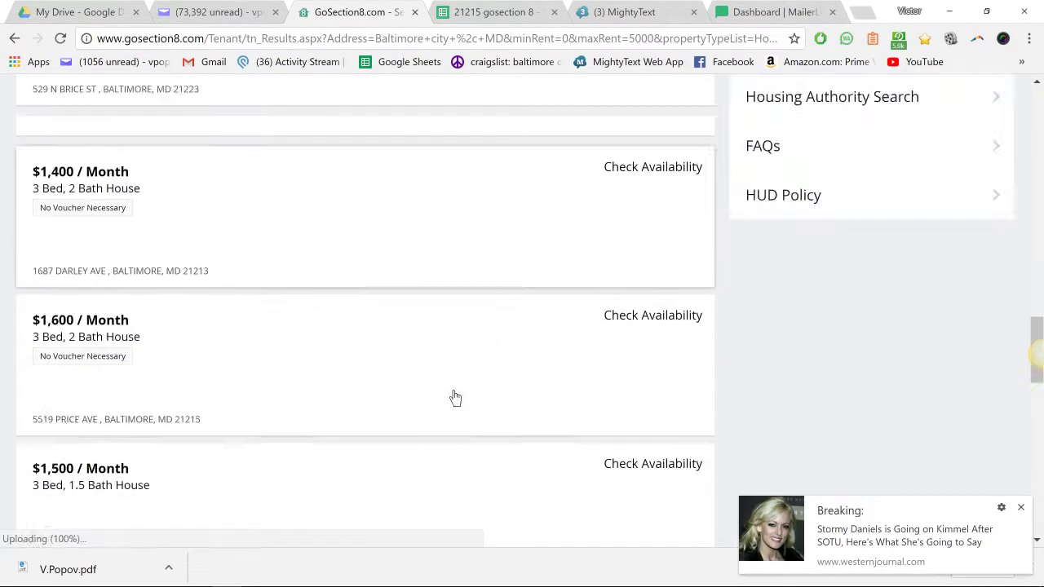
pyautogui.scroll(-2, 455, 398)
pyautogui.scroll(-4, 196, 352)
pyautogui.scroll(-3, 165, 347)
pyautogui.scroll(-3, 168, 351)
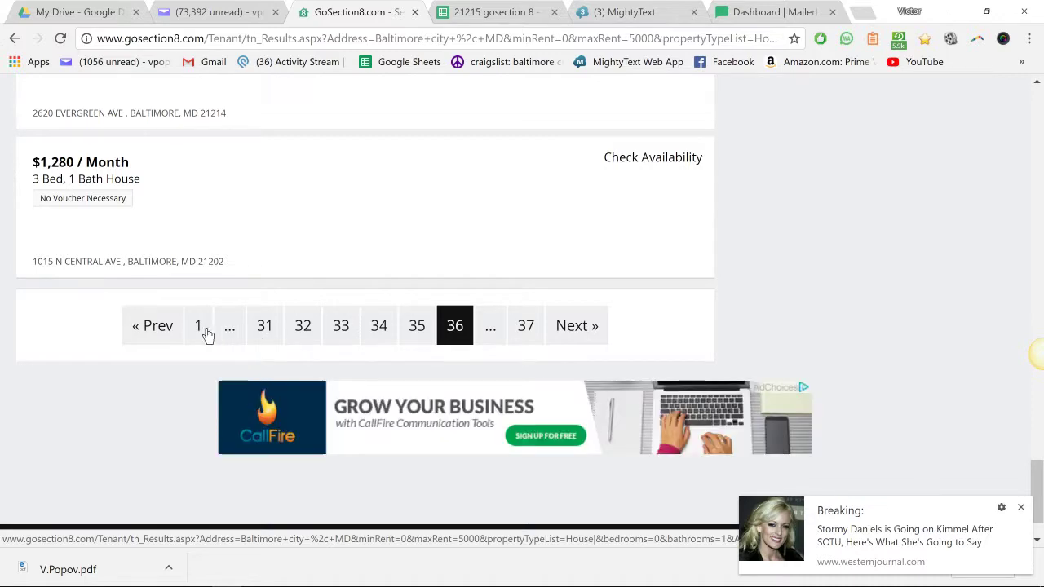
pyautogui.click(200, 326)
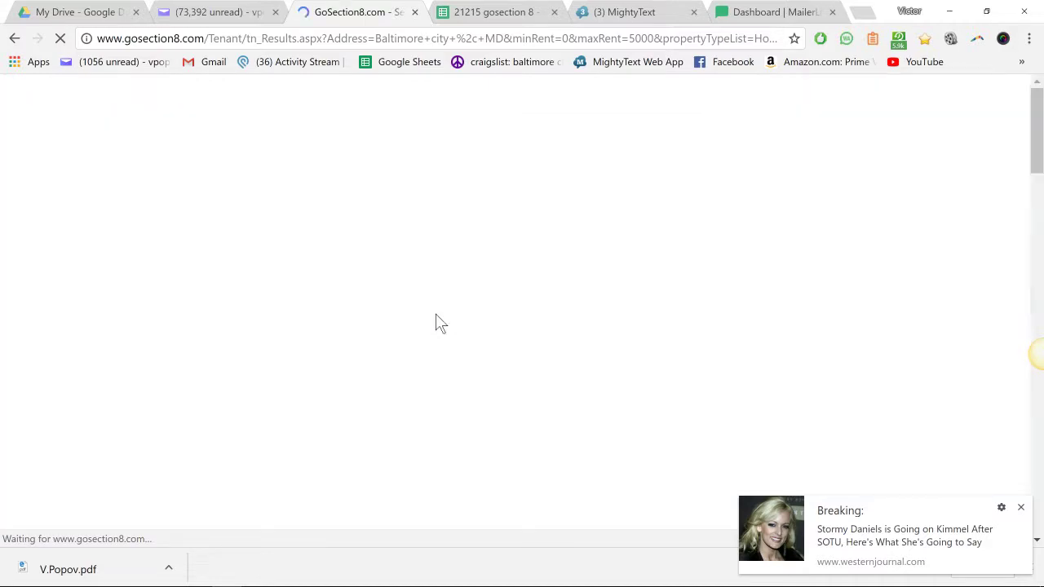
# - Scroll to the bottom of page 1 and move to results page 2
pyautogui.scroll(-2, 510, 322)
pyautogui.scroll(-1, 510, 323)
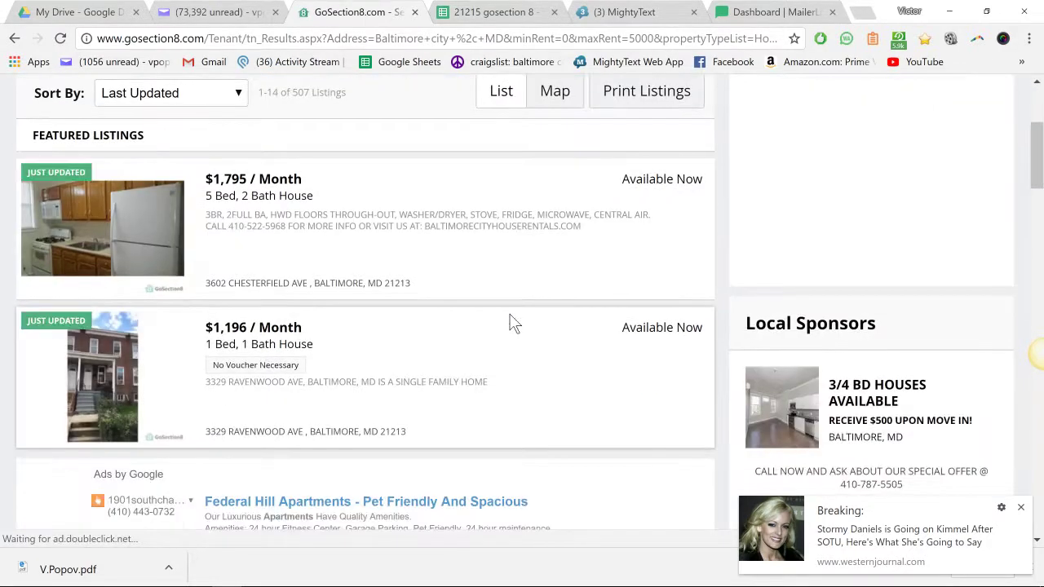
pyautogui.scroll(-4, 509, 322)
pyautogui.scroll(-4, 510, 322)
pyautogui.scroll(-4, 510, 323)
pyautogui.scroll(-4, 510, 322)
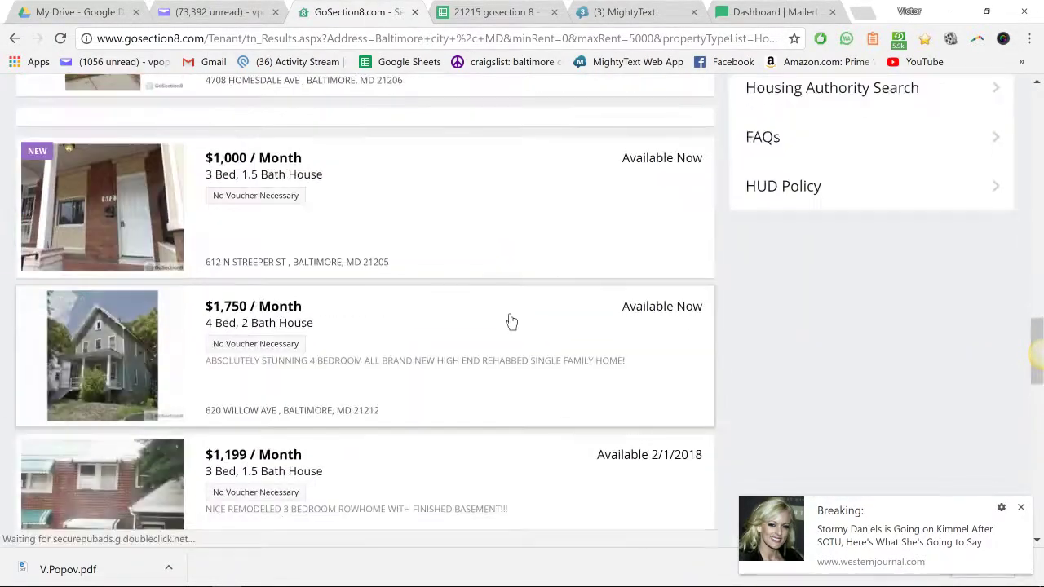
pyautogui.scroll(-4, 509, 322)
pyautogui.scroll(-2, 512, 322)
pyautogui.scroll(-1, 563, 290)
pyautogui.scroll(-4, 604, 253)
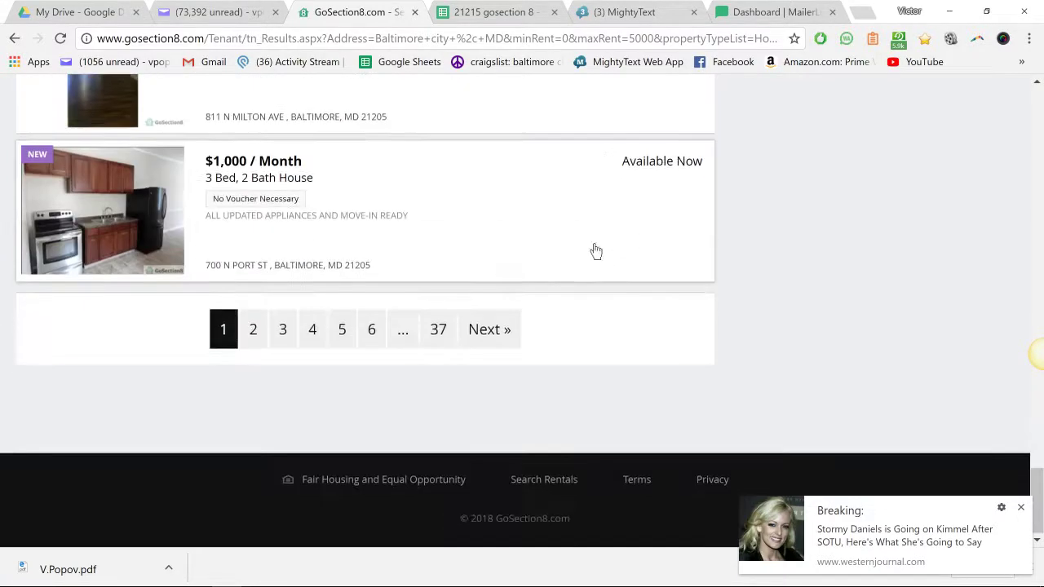
pyautogui.click(252, 330)
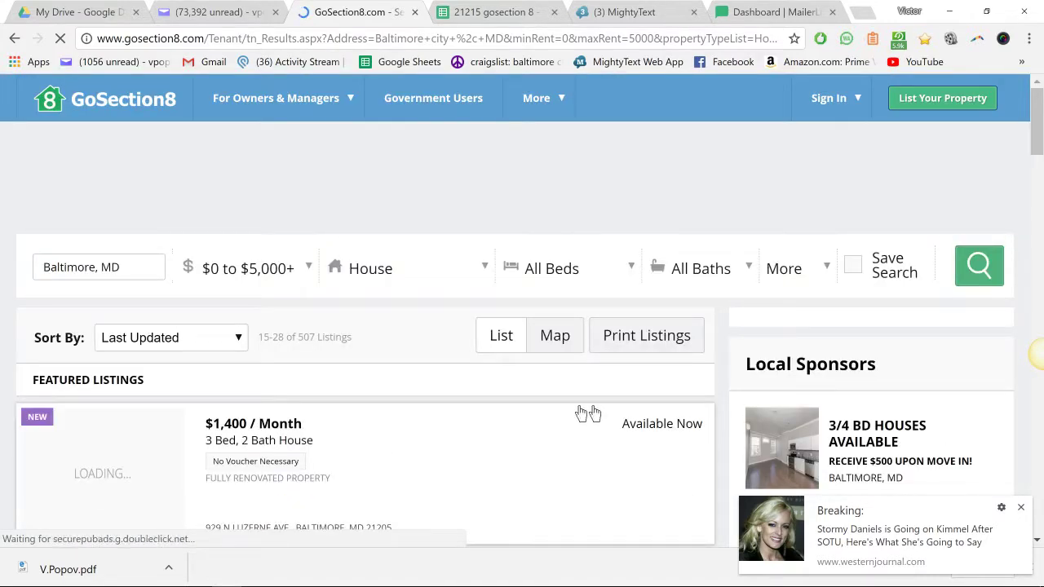
# - Open the $1,400 3-bed Luzerne Ave listing and review column B of '21215 gosection 8'
pyautogui.click(653, 430)
pyautogui.scroll(-5, 653, 430)
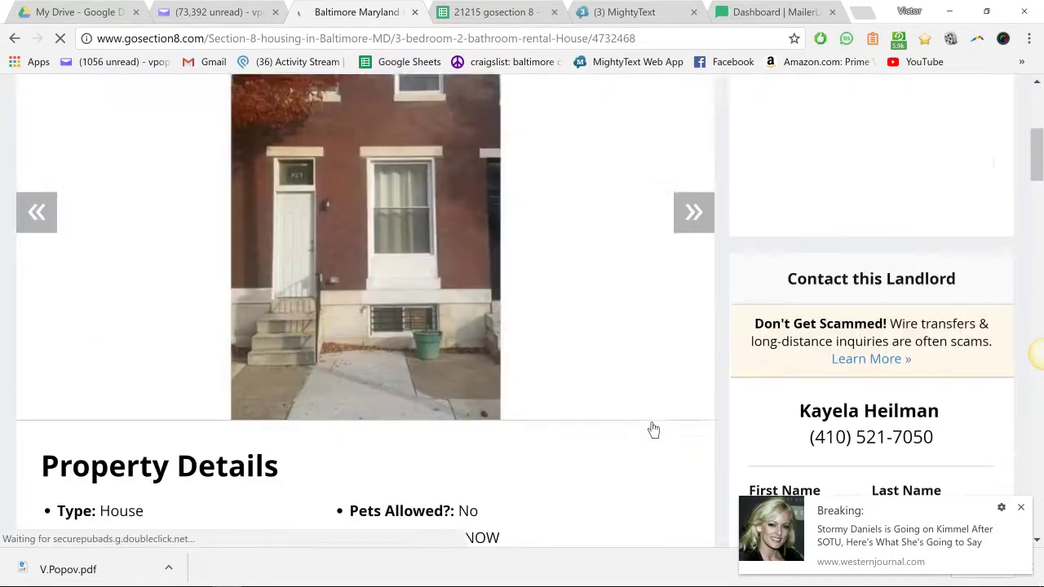
pyautogui.click(522, 13)
pyautogui.scroll(-10, 222, 213)
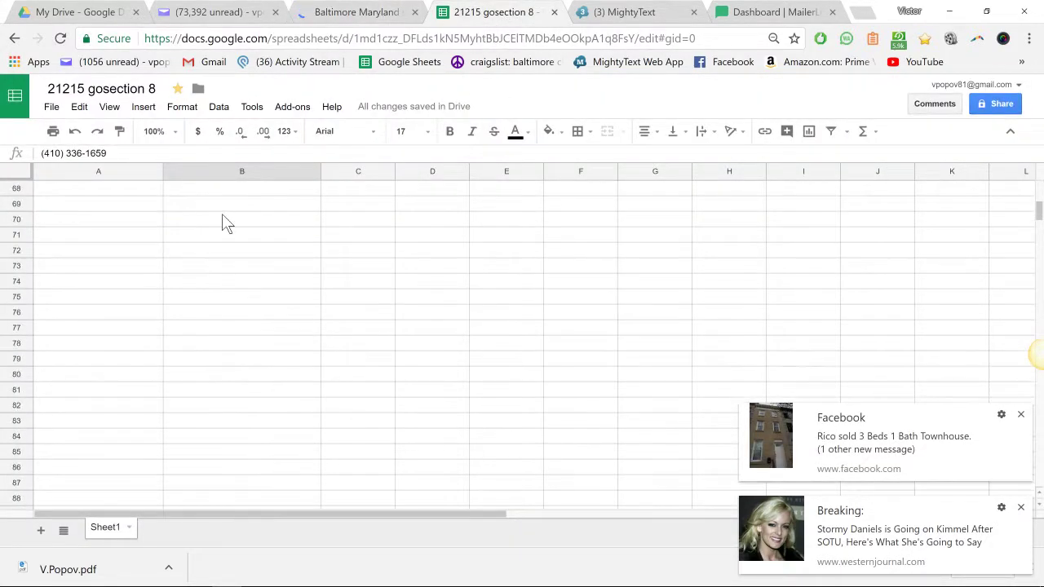
pyautogui.scroll(-5, 221, 214)
pyautogui.scroll(-5, 222, 213)
pyautogui.scroll(12, 221, 218)
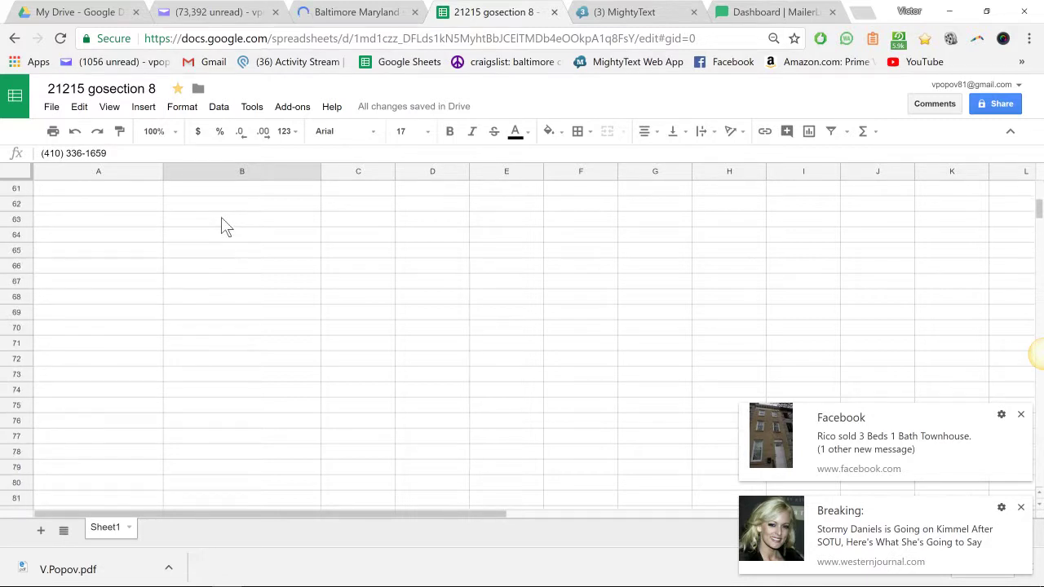
pyautogui.scroll(3, 210, 222)
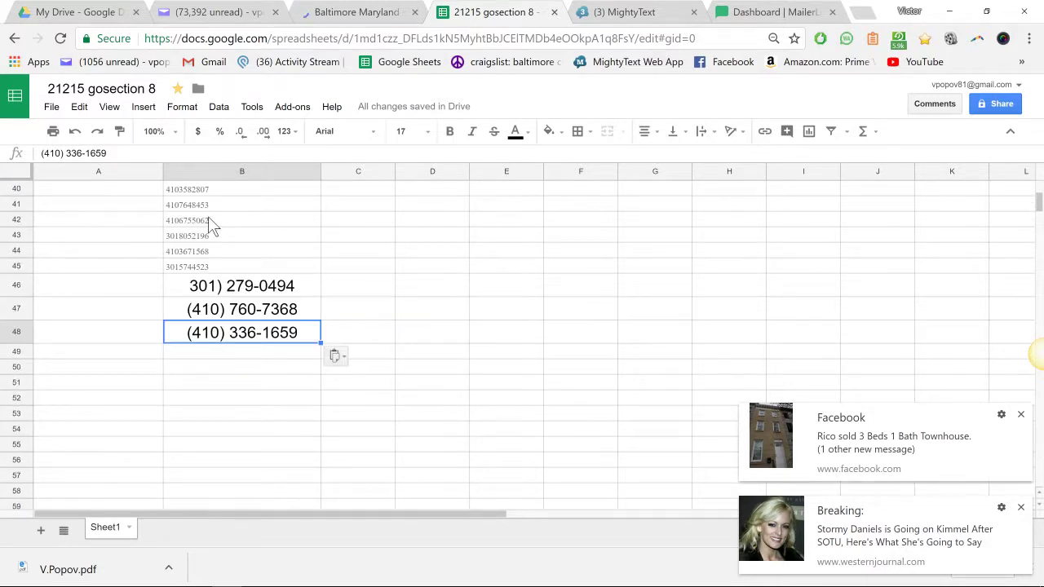
pyautogui.scroll(5, 209, 221)
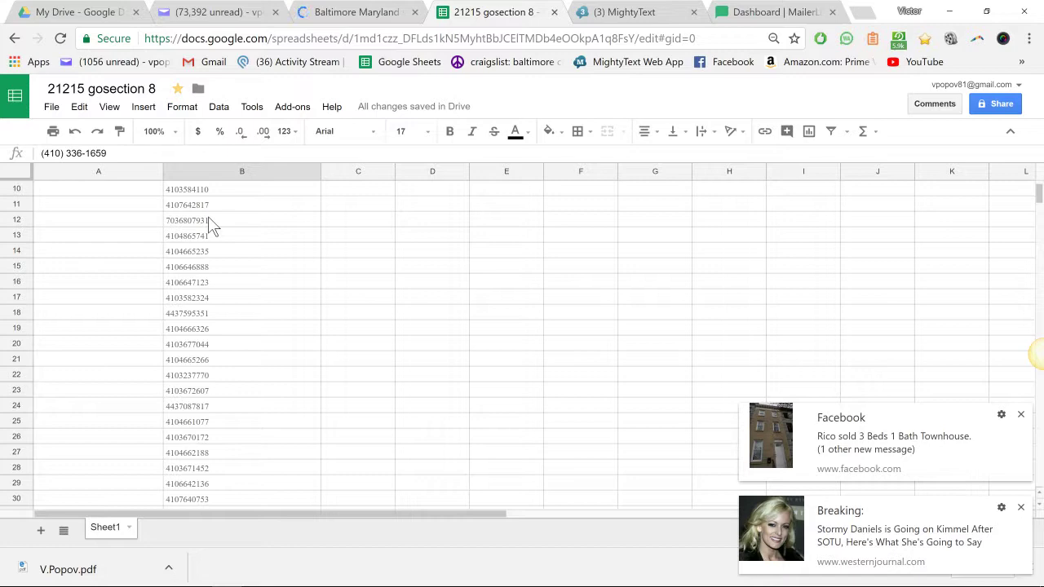
pyautogui.click(387, 10)
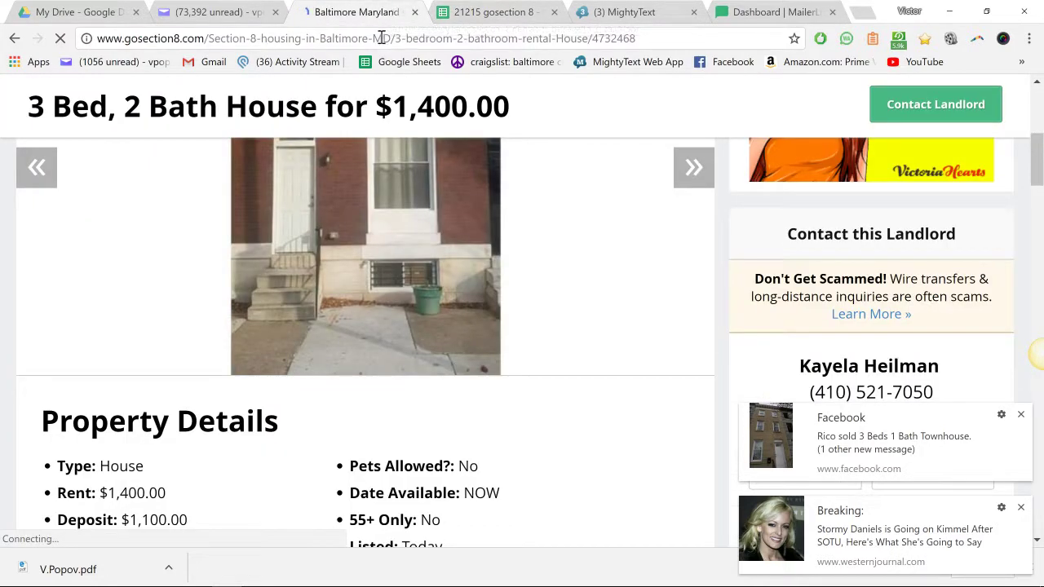